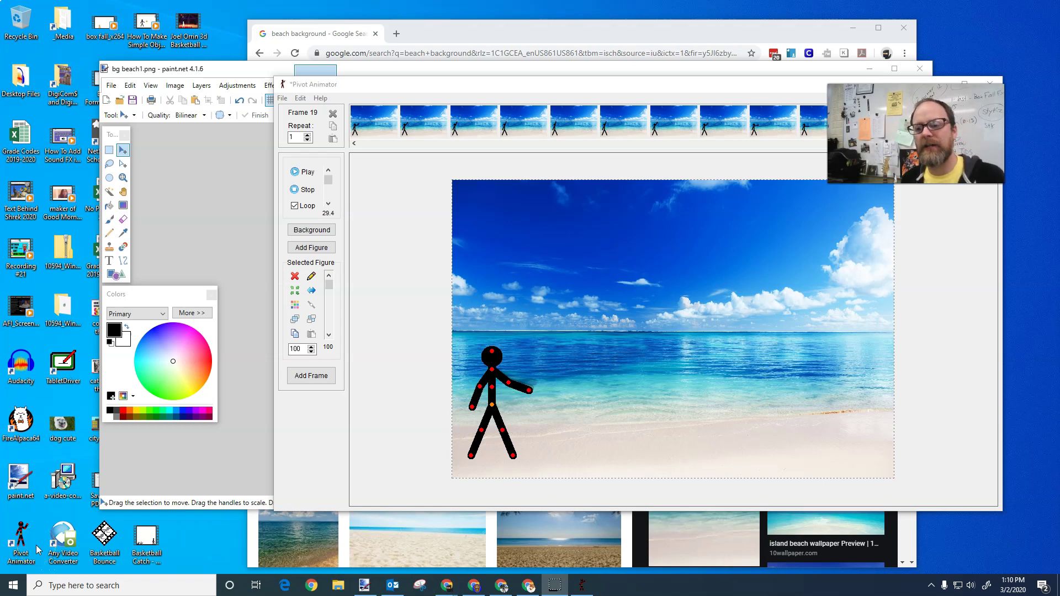
# Step: Play and then stop the animation to preview the walk
pyautogui.click(442, 569)
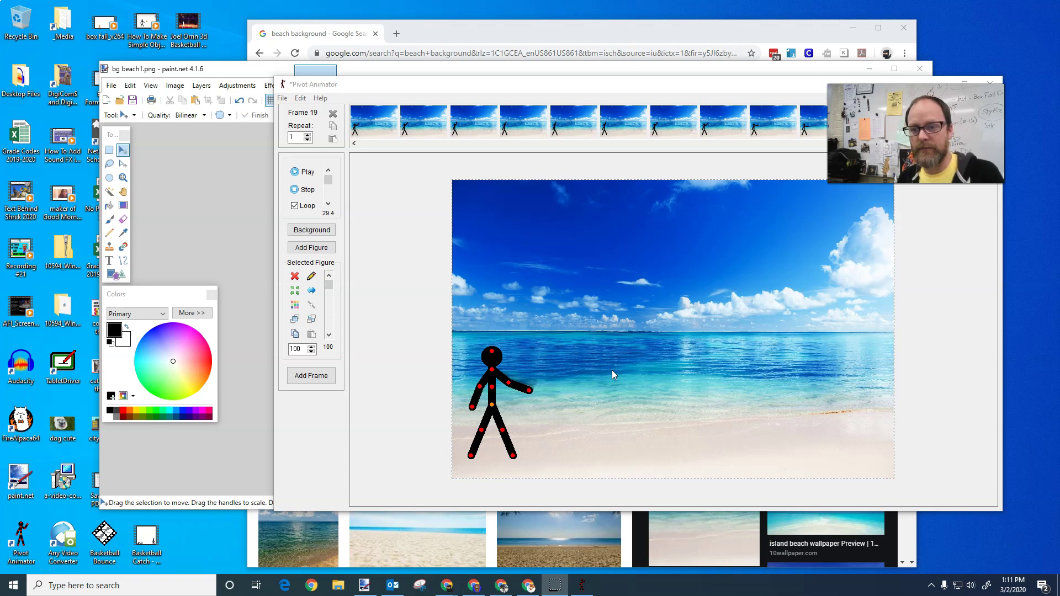
pyautogui.click(312, 290)
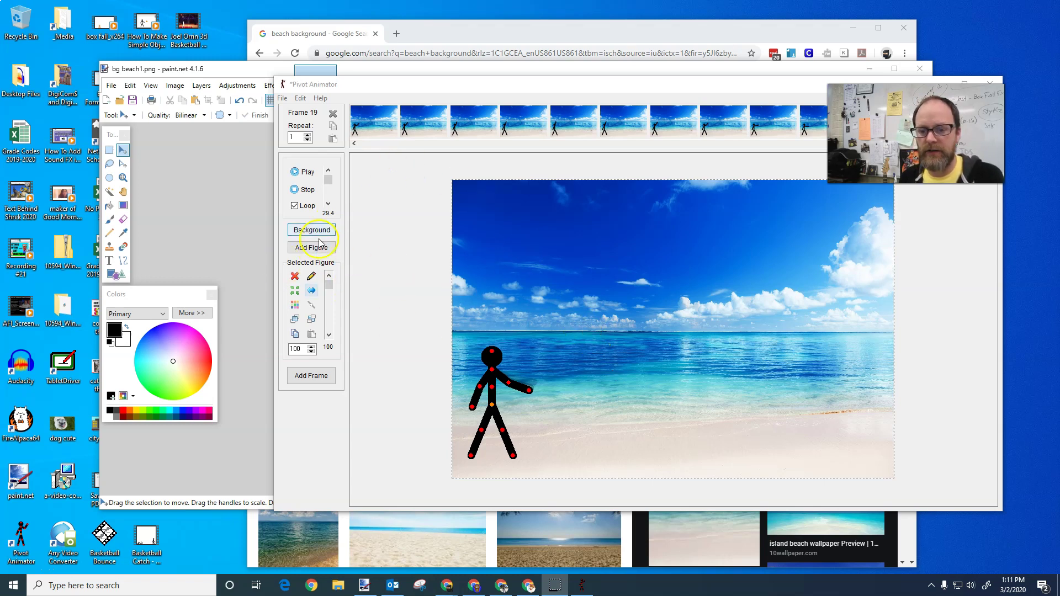
pyautogui.click(303, 172)
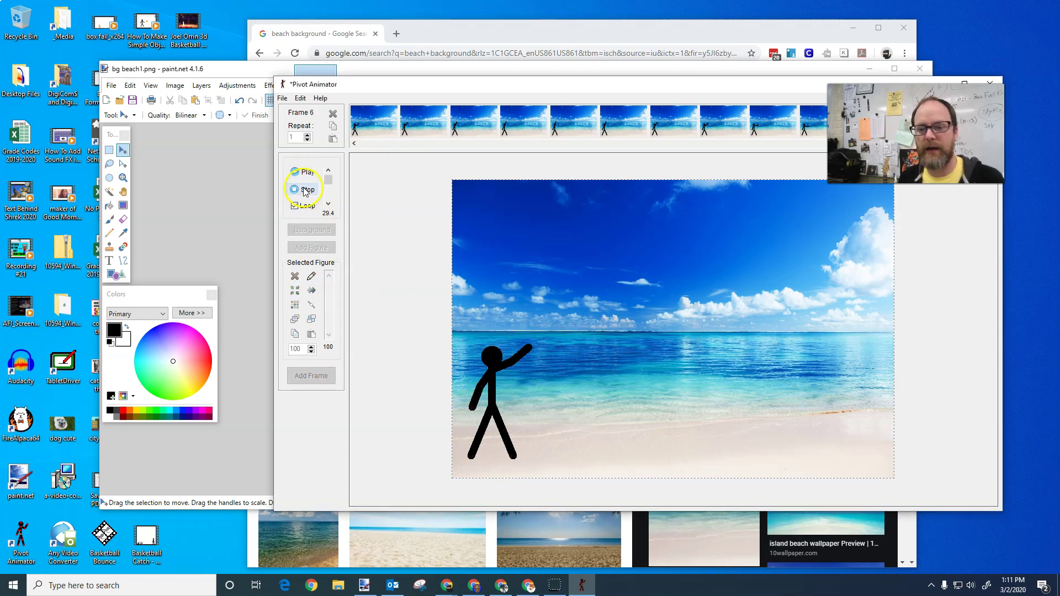
pyautogui.click(303, 189)
# Step: Switch the frame's background to White Back
pyautogui.click(317, 228)
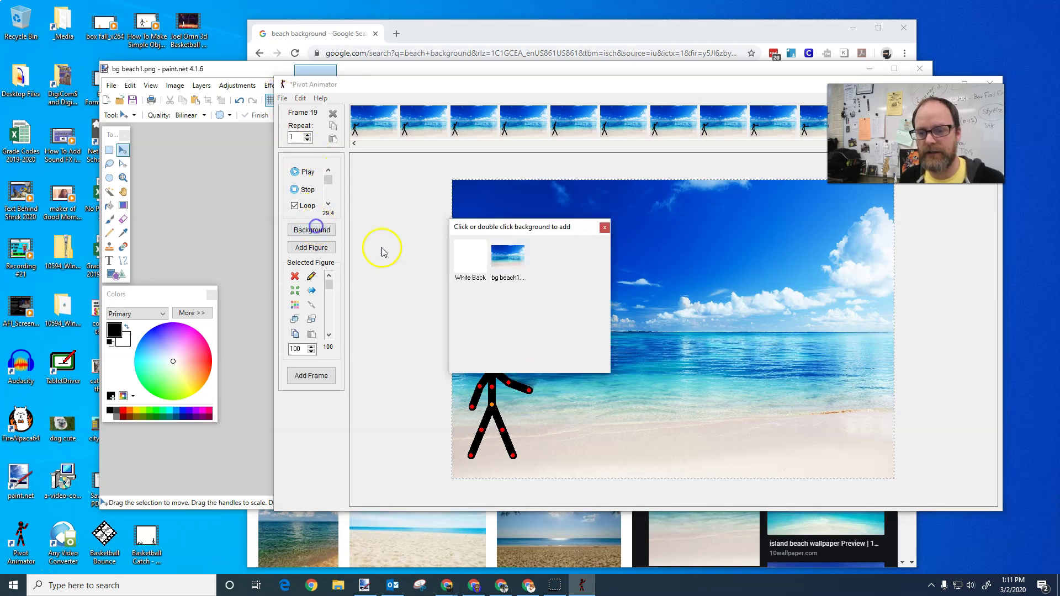
pyautogui.click(471, 259)
pyautogui.click(604, 228)
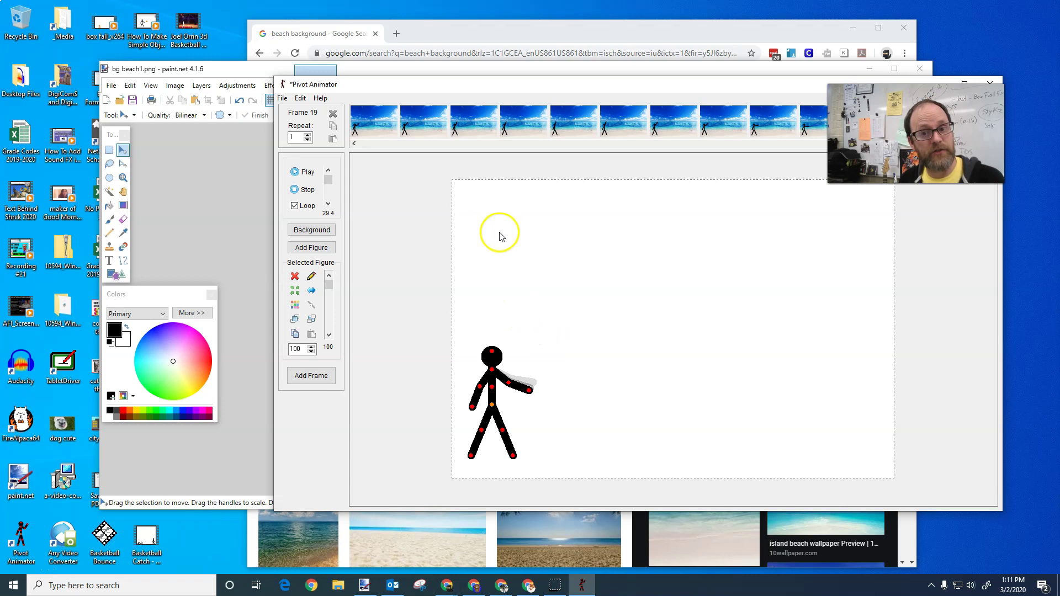
# Step: Preview the palm-tree Tropical Beach Background result in Google Images and copy the image
pyautogui.click(463, 36)
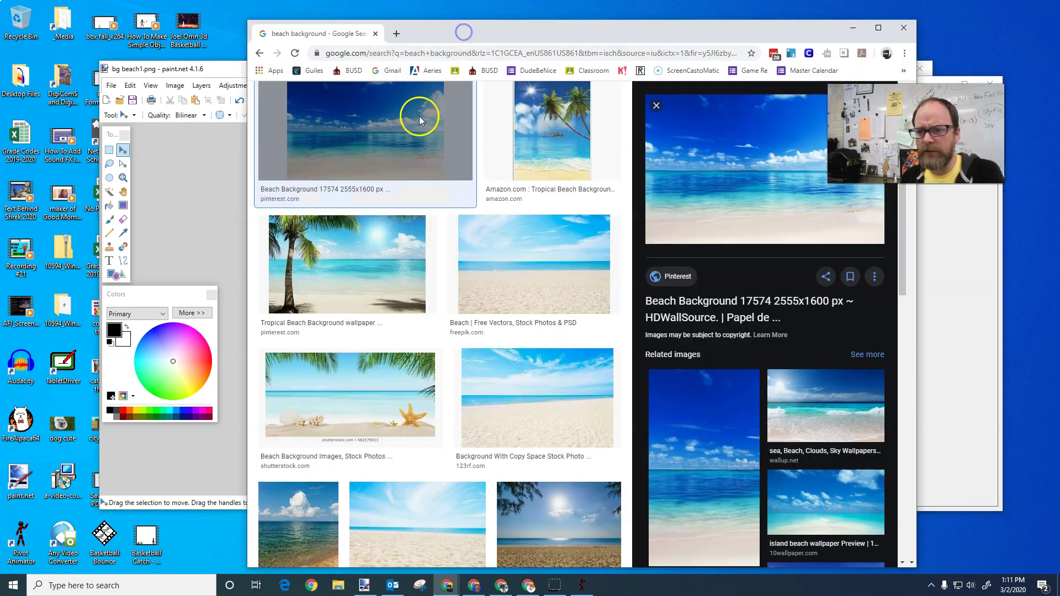
pyautogui.scroll(1, 591, 213)
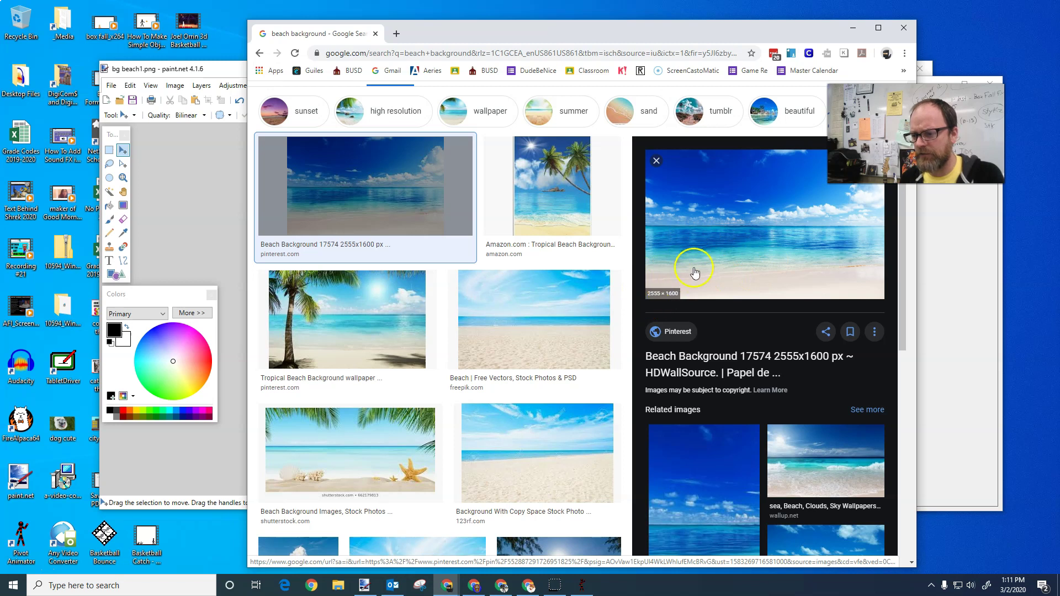
pyautogui.click(370, 334)
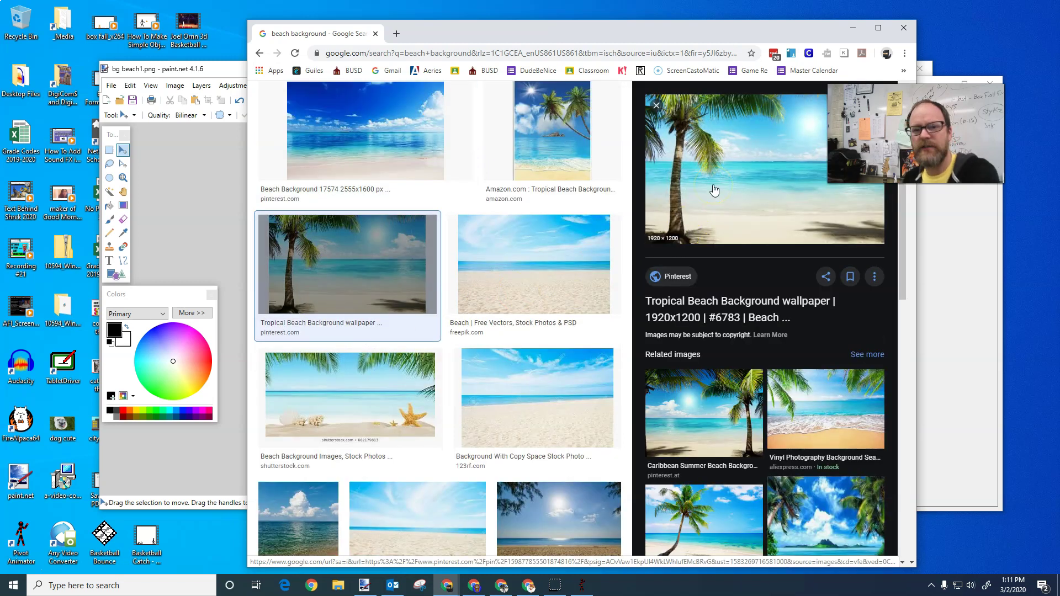
pyautogui.rightClick(748, 170)
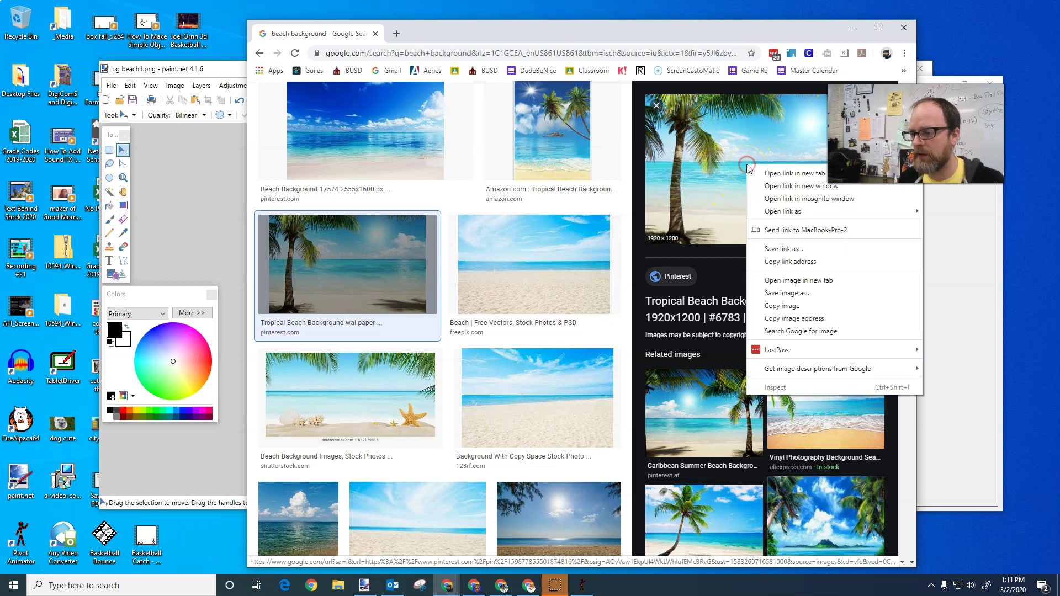
pyautogui.click(725, 121)
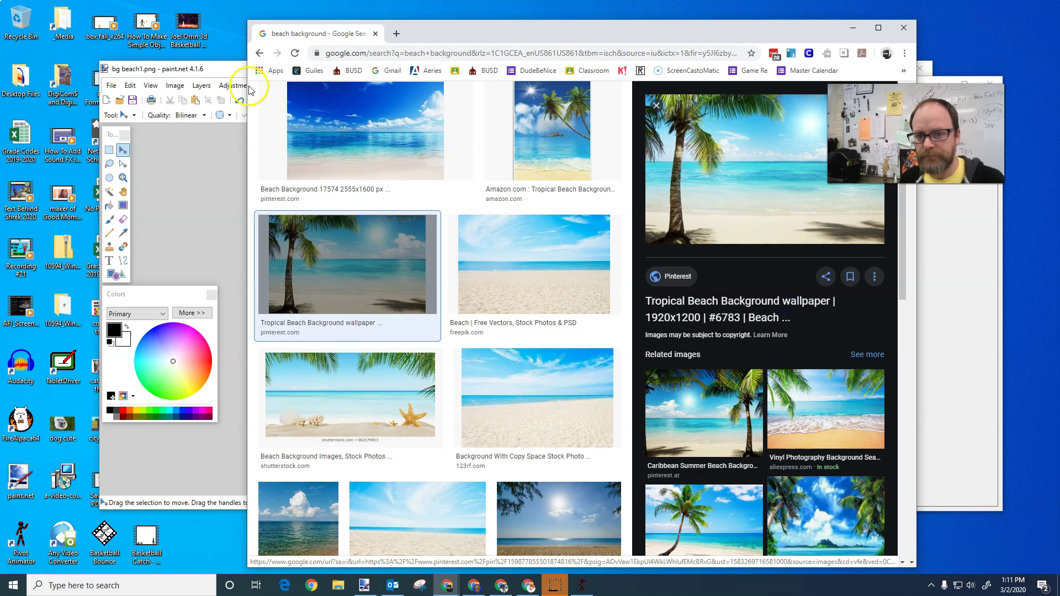
pyautogui.click(228, 71)
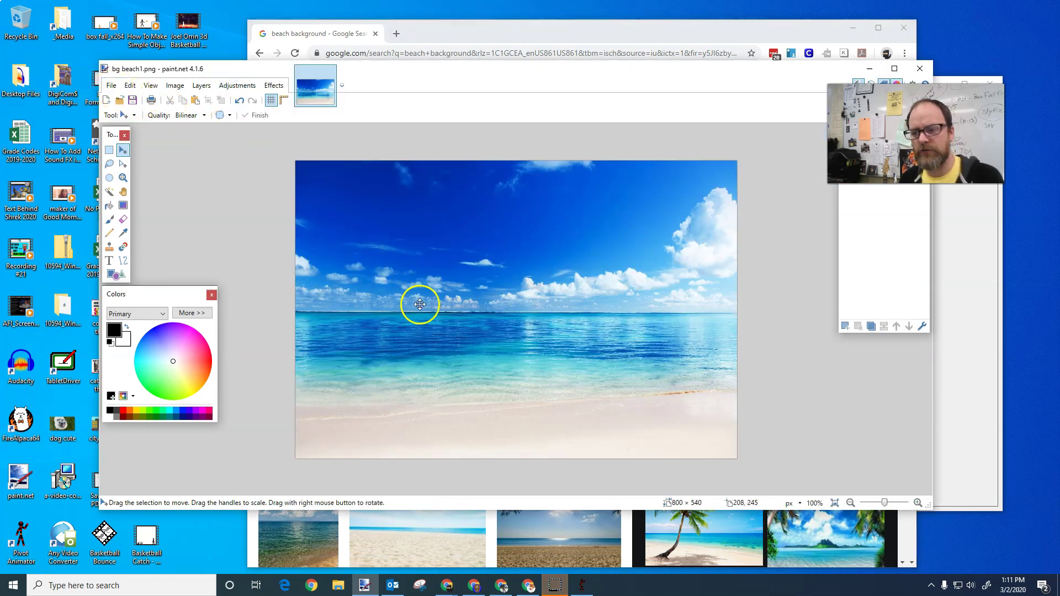
# Step: Paste the palm-tree beach image into paint.net, expanding the canvas to fit it
pyautogui.hotkey('ctrl', 'v')
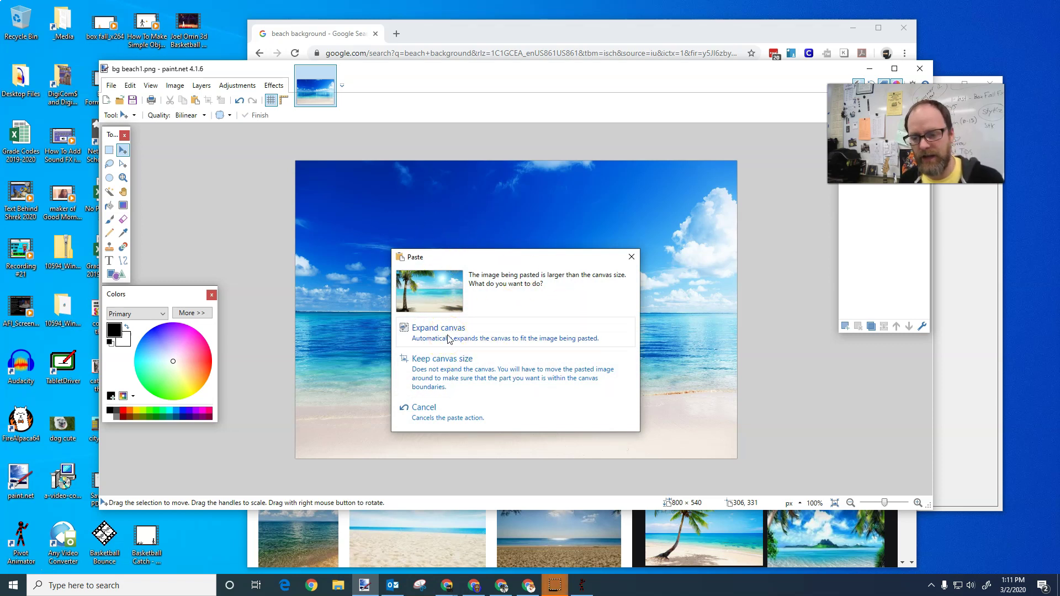
pyautogui.click(448, 334)
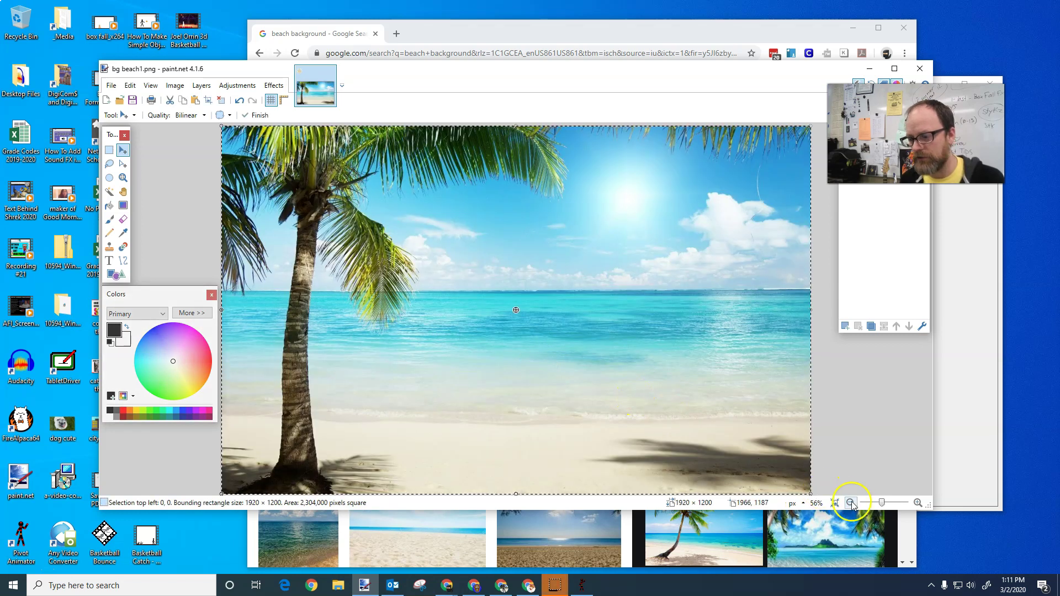
pyautogui.moveTo(809, 494)
pyautogui.mouseDown()
pyautogui.moveTo(636, 324)
pyautogui.moveTo(502, 261)
pyautogui.moveTo(776, 454)
pyautogui.moveTo(819, 500)
pyautogui.moveTo(803, 493)
pyautogui.mouseUp()
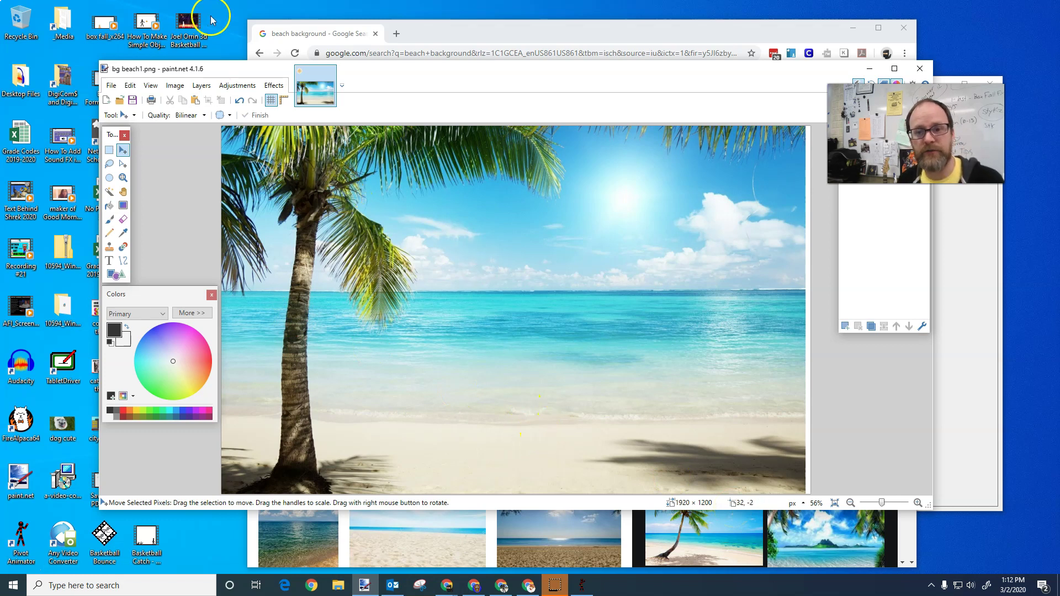
# Step: Resize the image to 800 × 540 without keeping aspect ratio, then stretch it to the canvas edge
pyautogui.click(175, 85)
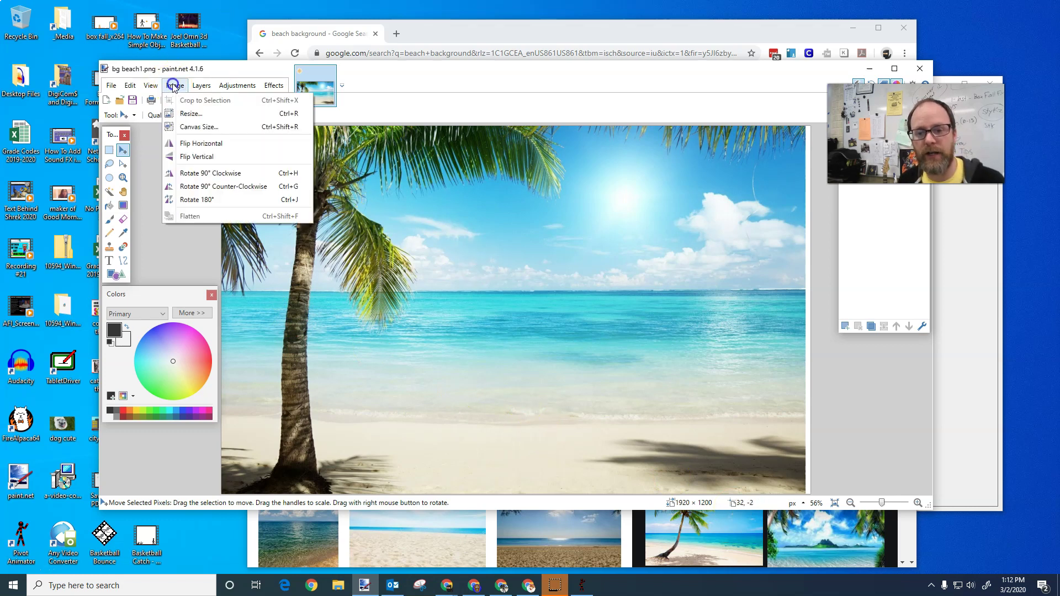
pyautogui.click(188, 114)
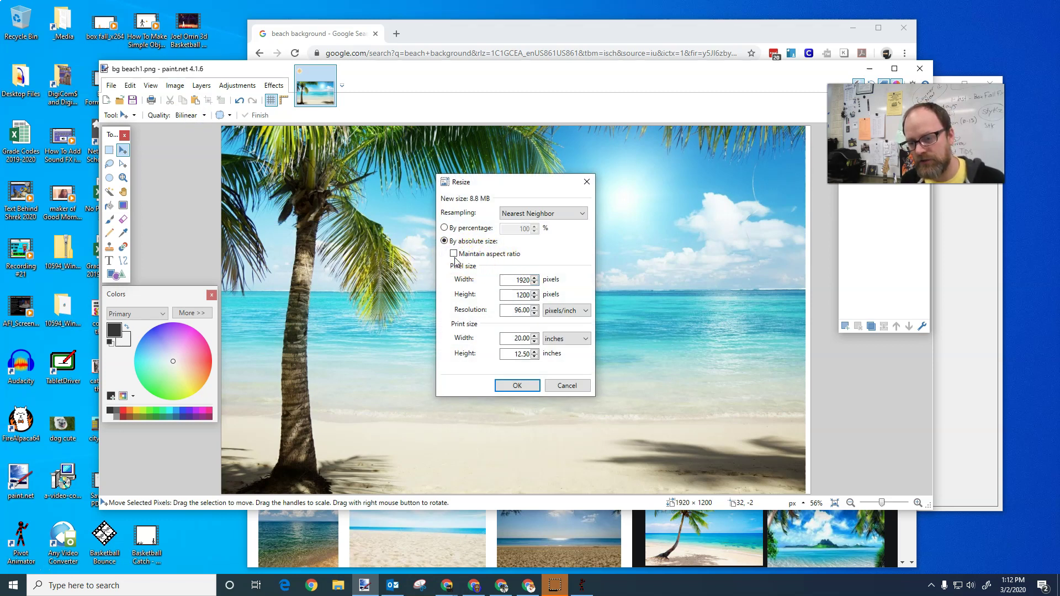
pyautogui.click(511, 281)
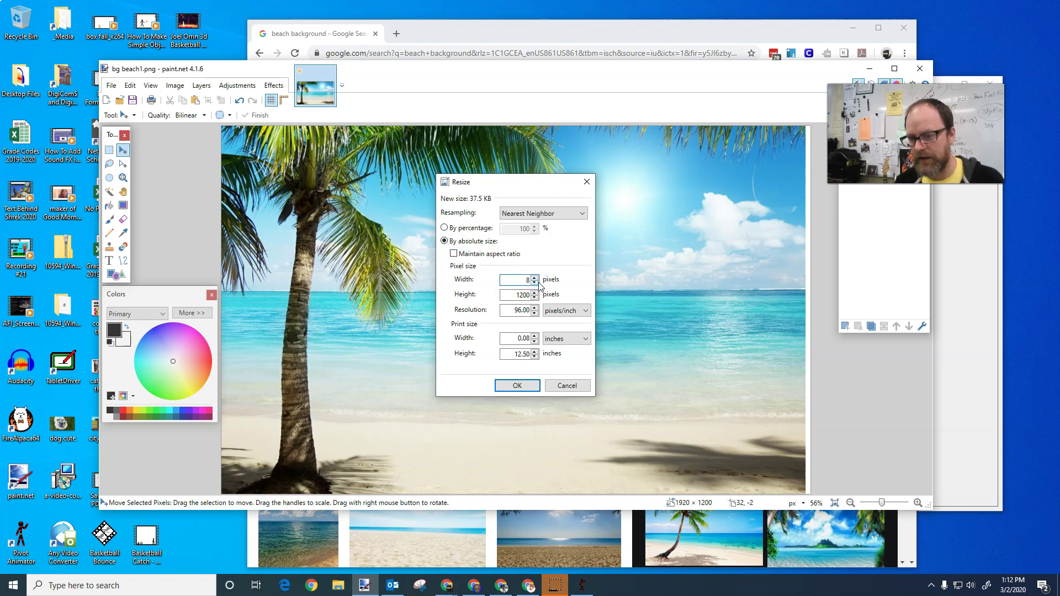
pyautogui.click(513, 295)
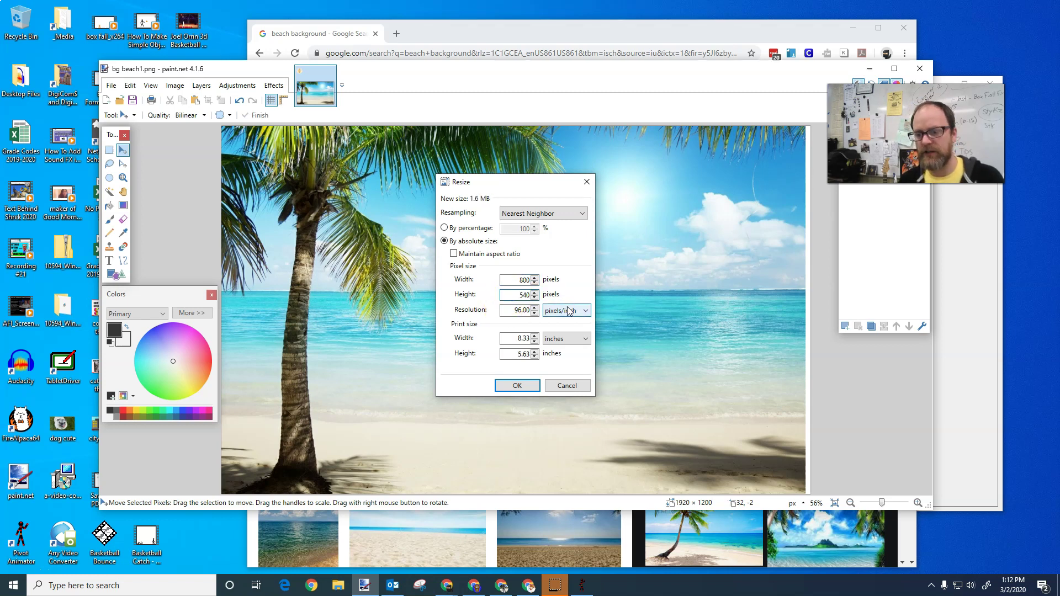
pyautogui.press('Return')
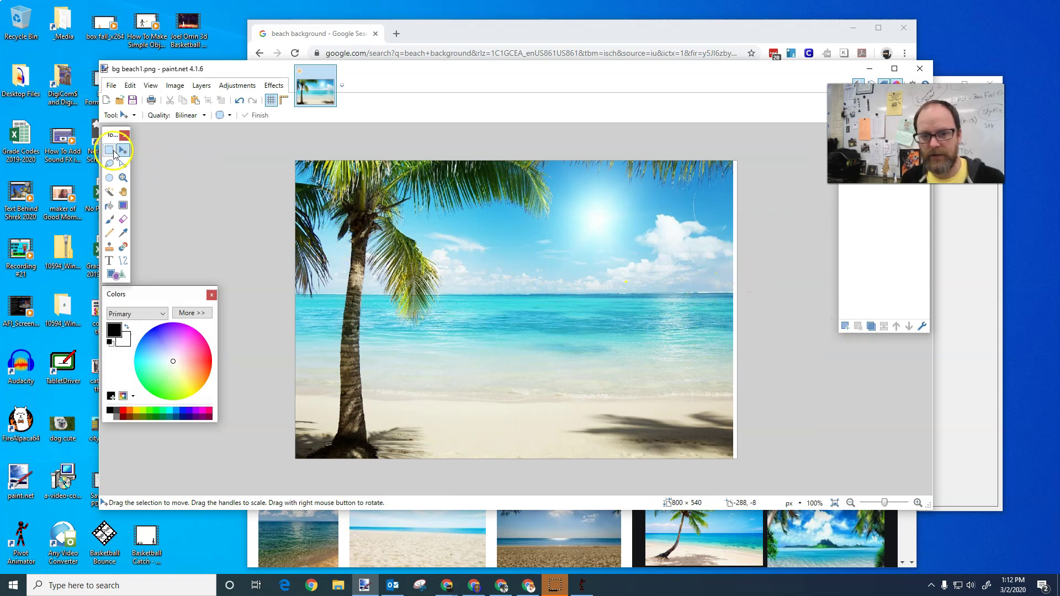
pyautogui.click(448, 242)
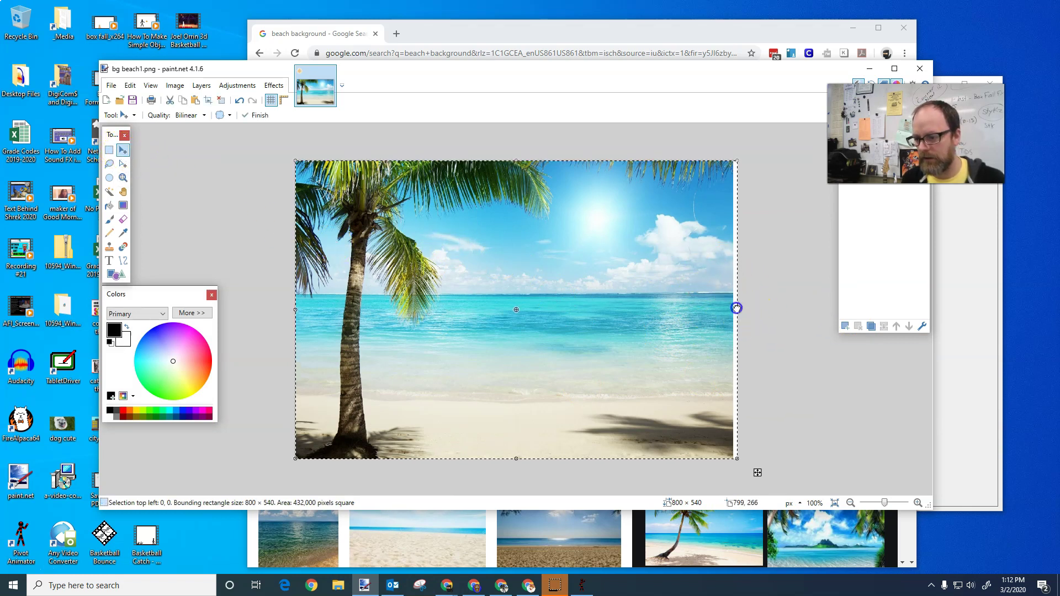
pyautogui.moveTo(736, 305); pyautogui.dragTo(745, 310)
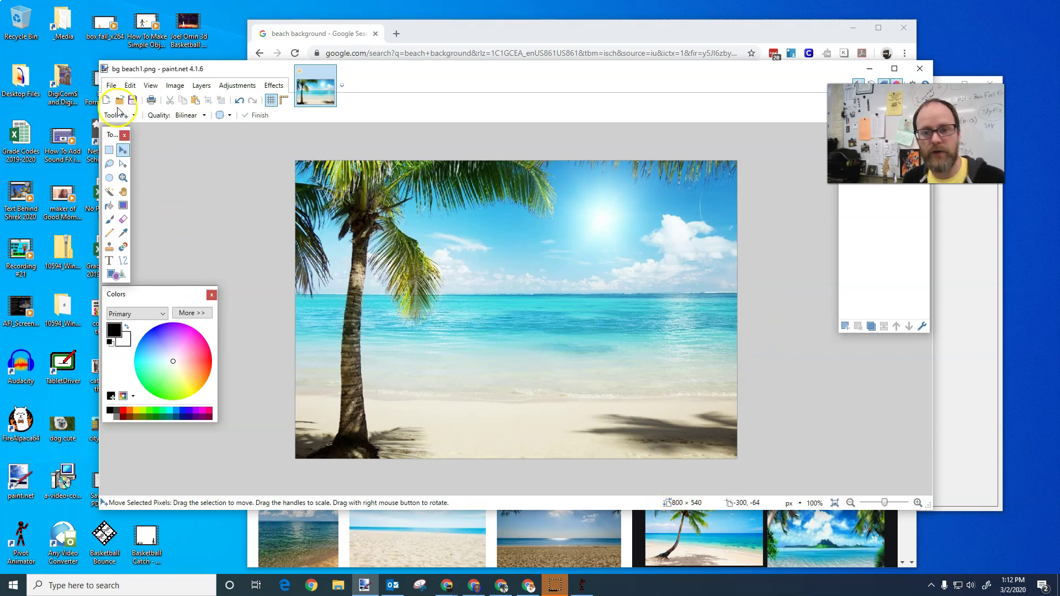
# Step: Start Save As and browse to the Digi 19-20 > Pivot folder on the network drive
pyautogui.click(111, 86)
pyautogui.click(157, 185)
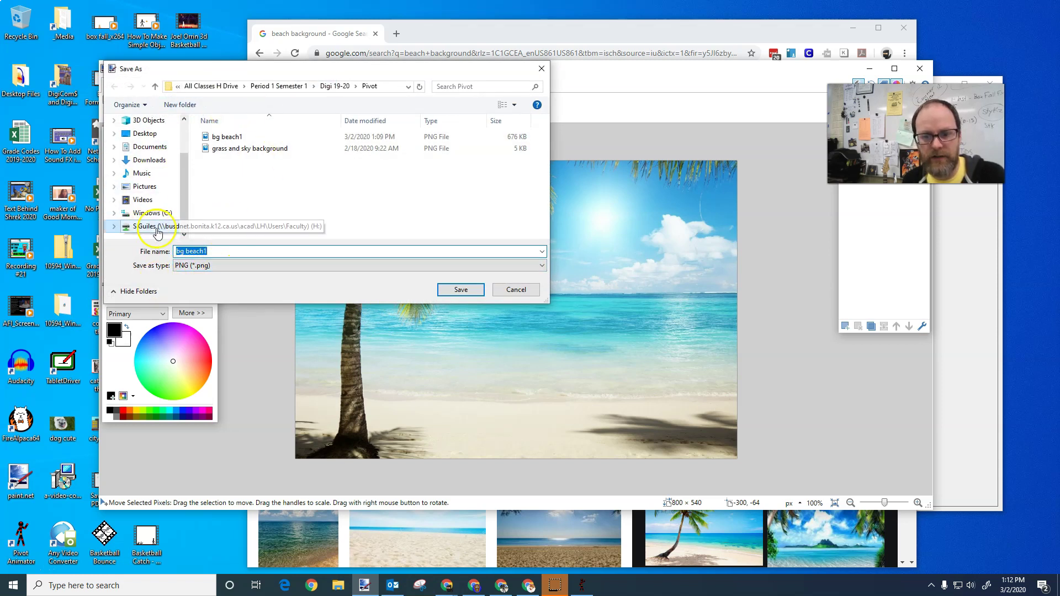
pyautogui.click(156, 227)
pyautogui.doubleClick(229, 149)
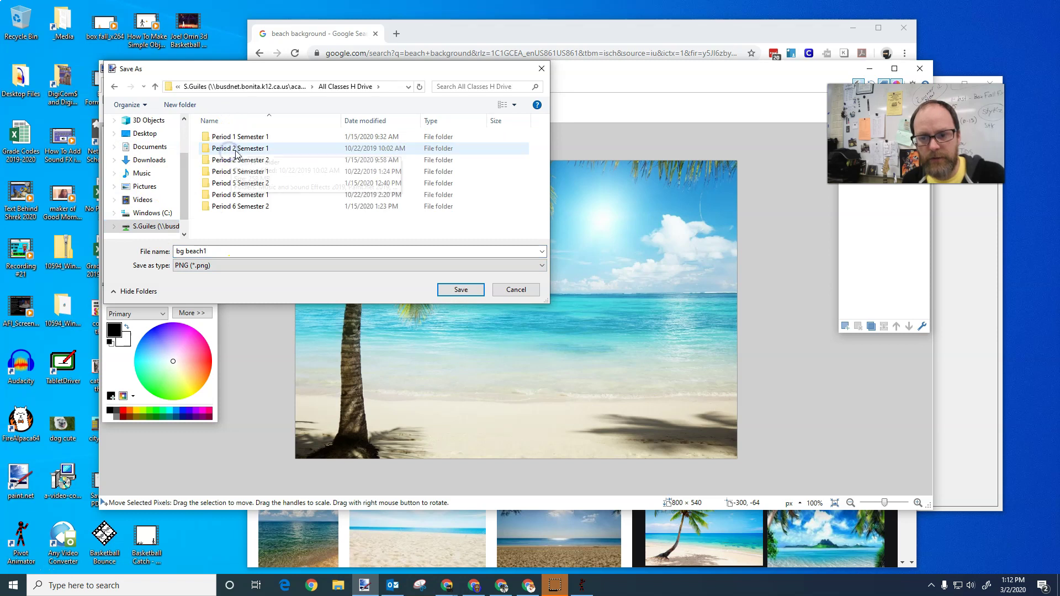
pyautogui.doubleClick(236, 149)
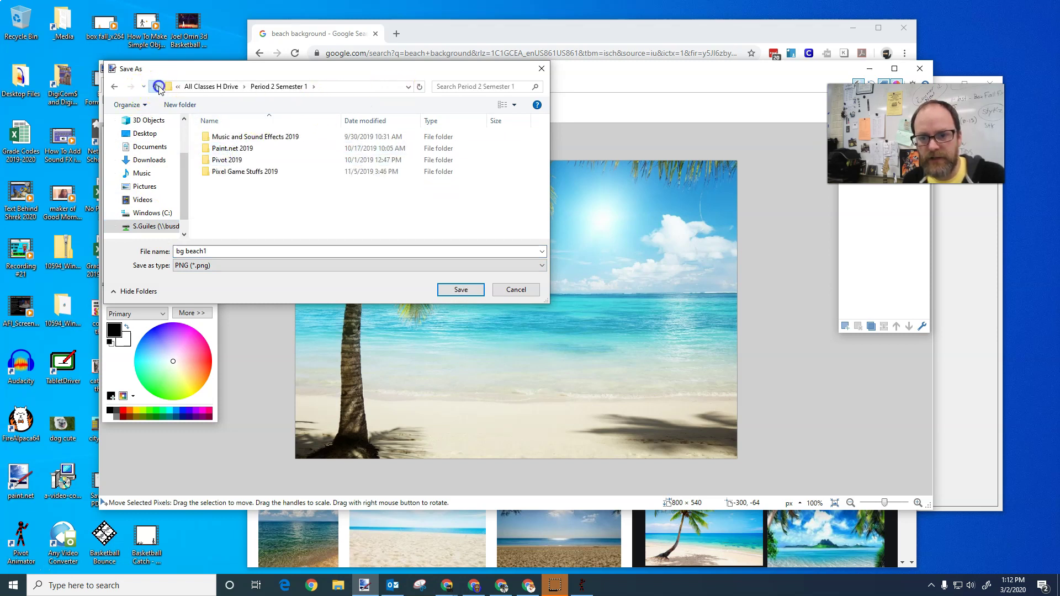
pyautogui.click(158, 89)
pyautogui.doubleClick(228, 137)
pyautogui.click(224, 136)
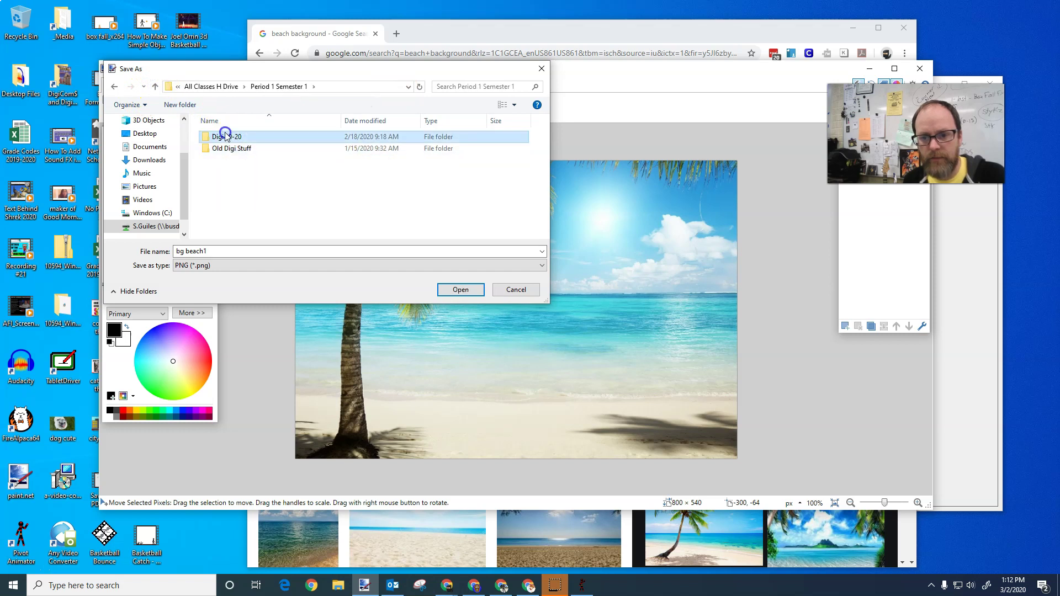
pyautogui.doubleClick(225, 135)
pyautogui.doubleClick(223, 138)
# Step: Save the image as bg beach2.png, accepting the PNG settings
pyautogui.click(218, 250)
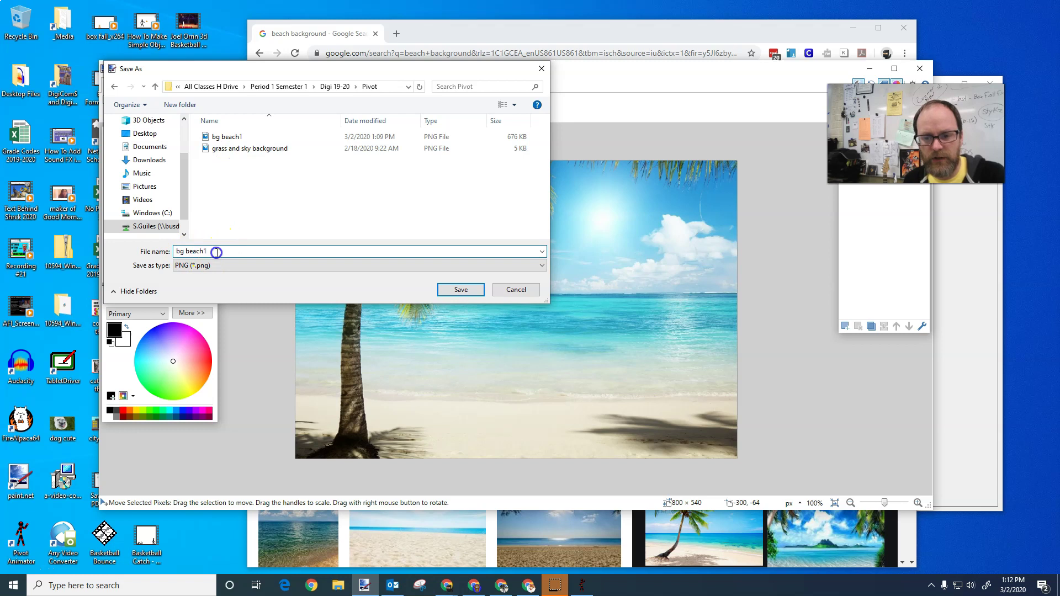
pyautogui.press('BackSpace')
pyautogui.write('2')
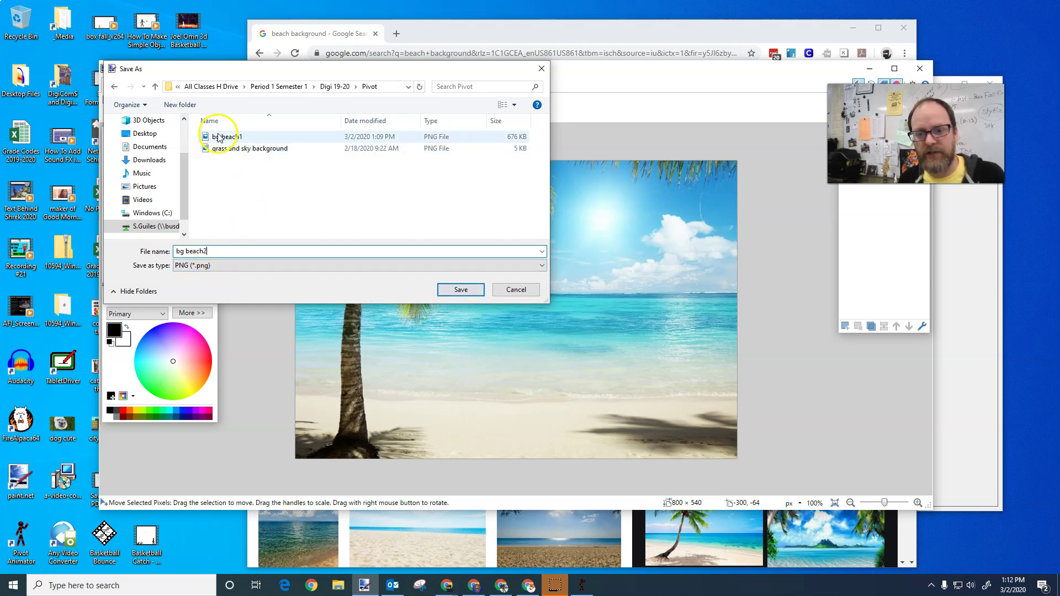
pyautogui.click(461, 290)
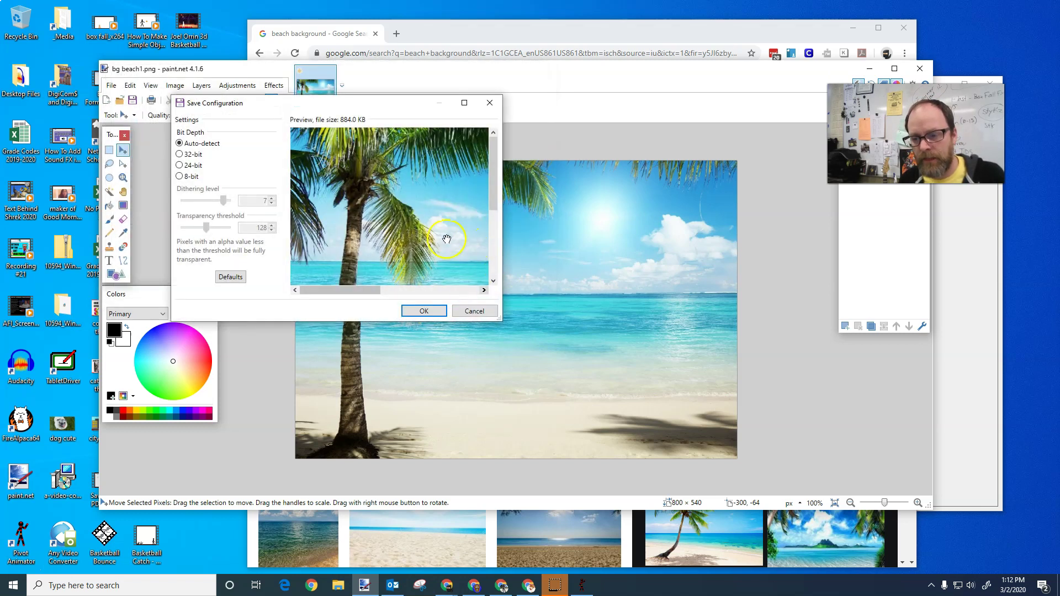
pyautogui.click(424, 310)
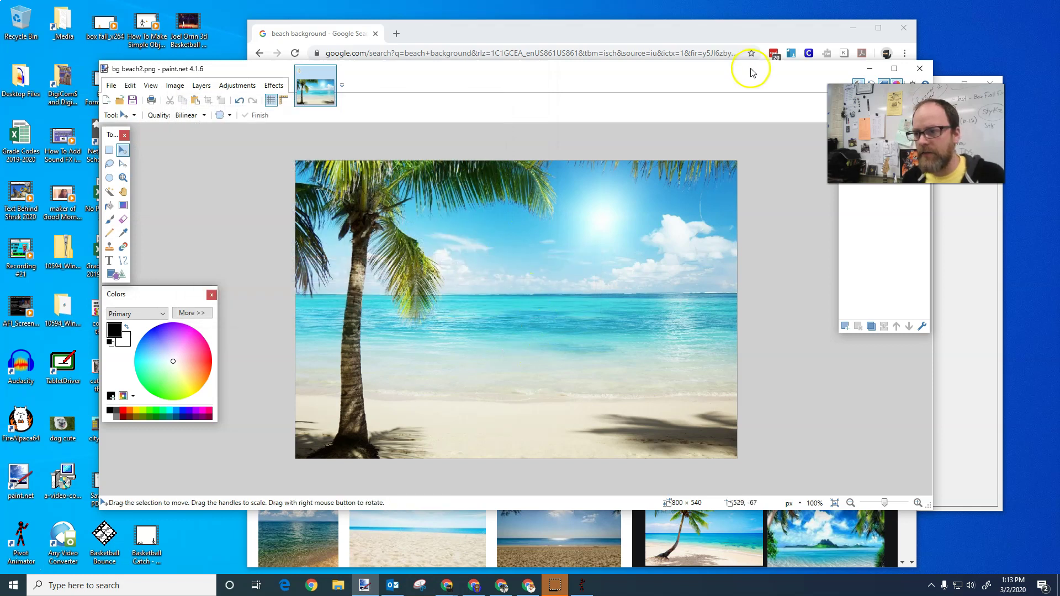
# Step: Switch to Pivot Animator and start a new project
pyautogui.moveTo(745, 69); pyautogui.dragTo(723, 62)
pyautogui.click(937, 235)
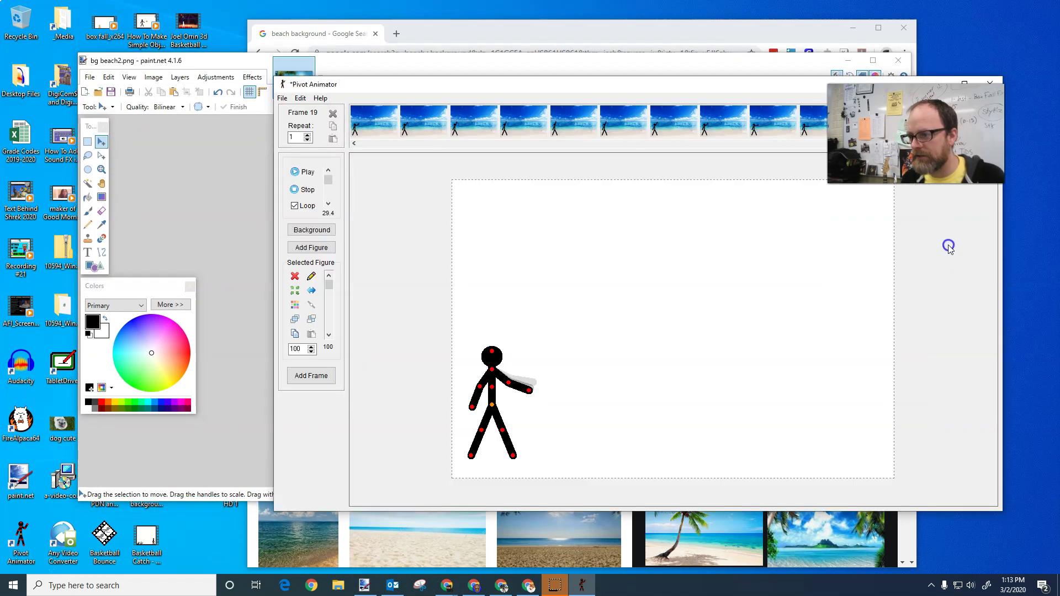
pyautogui.click(284, 98)
pyautogui.click(291, 112)
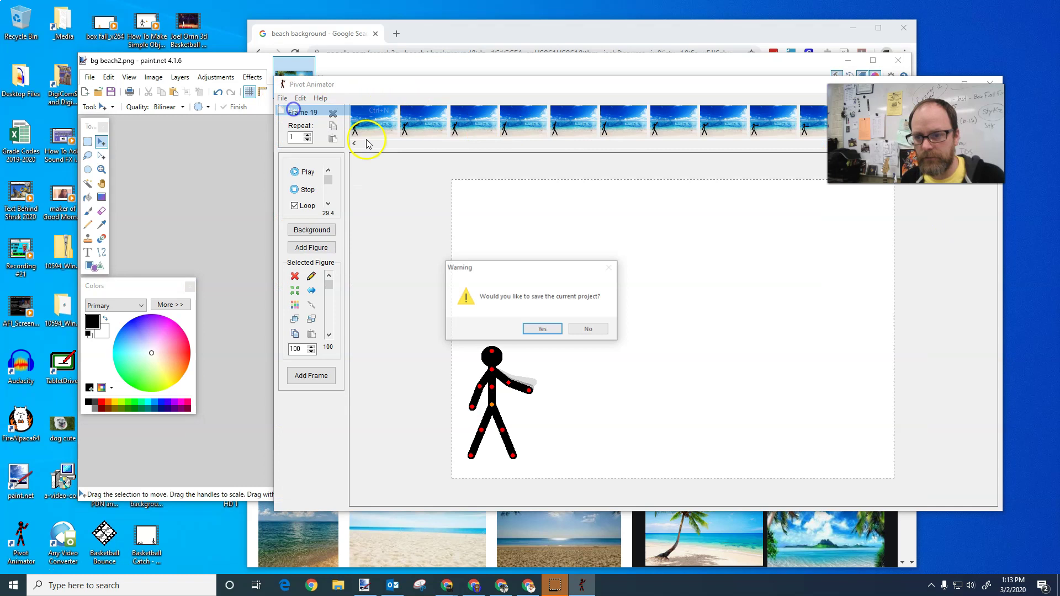
# Step: Discard the old project and load bg beach2 from the Pivot folder as the background
pyautogui.click(593, 329)
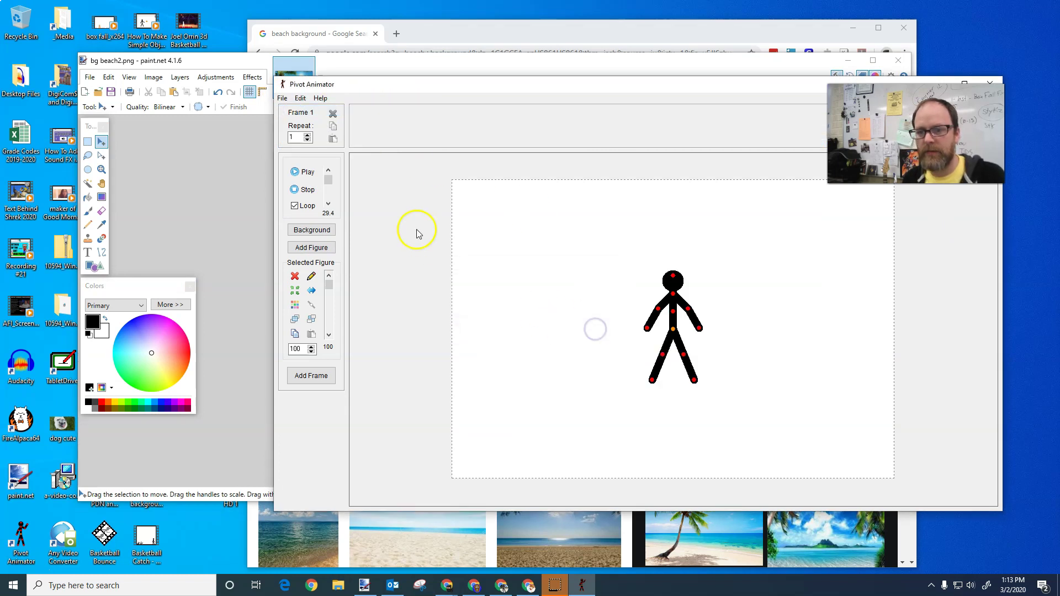
pyautogui.click(282, 98)
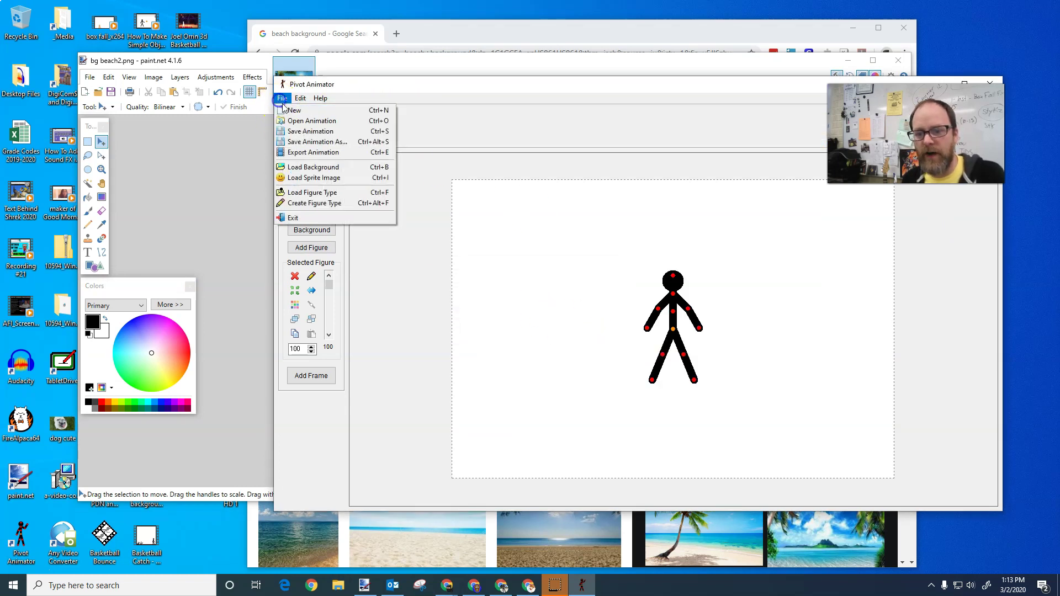
pyautogui.click(311, 166)
pyautogui.moveTo(772, 23); pyautogui.dragTo(519, 30)
pyautogui.click(415, 175)
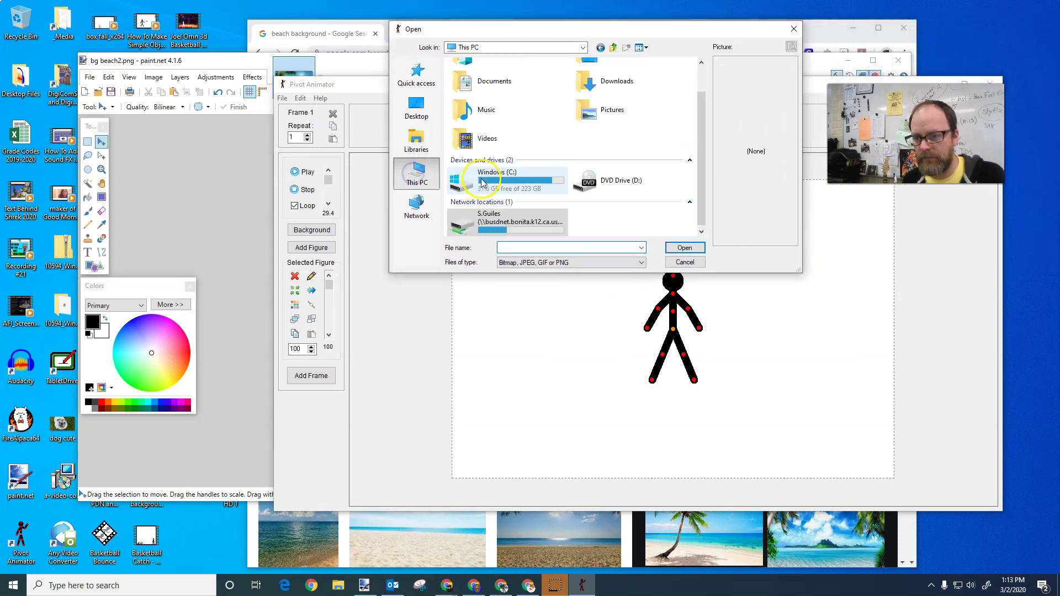
pyautogui.doubleClick(478, 221)
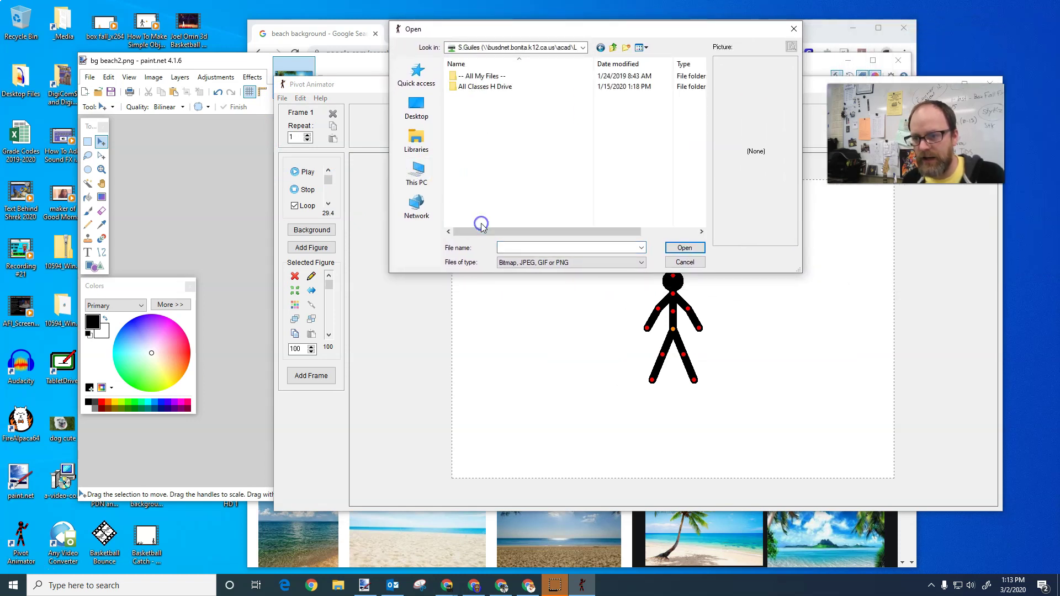
pyautogui.doubleClick(473, 88)
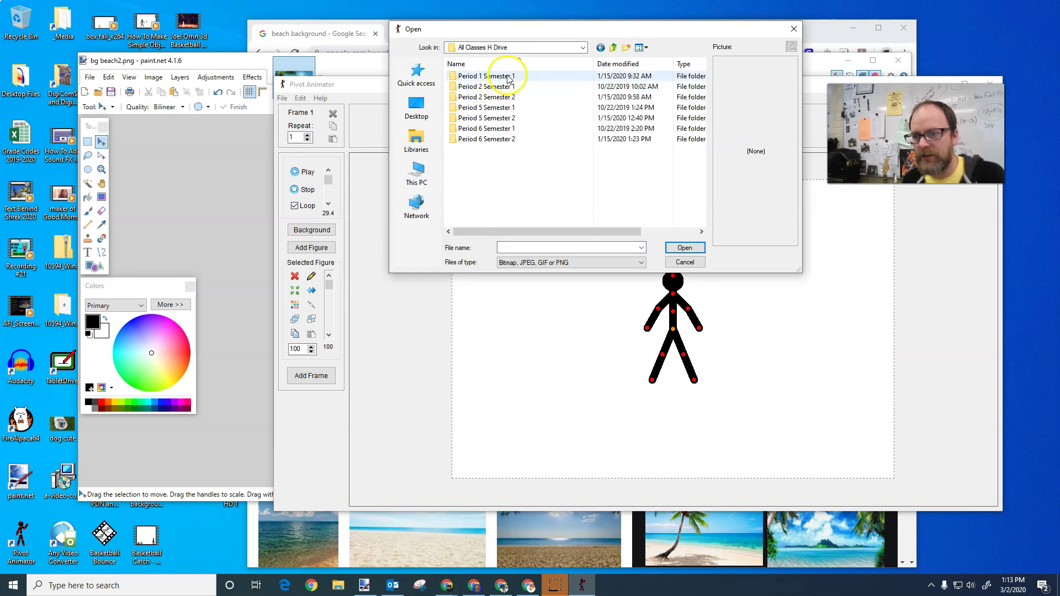
pyautogui.doubleClick(483, 77)
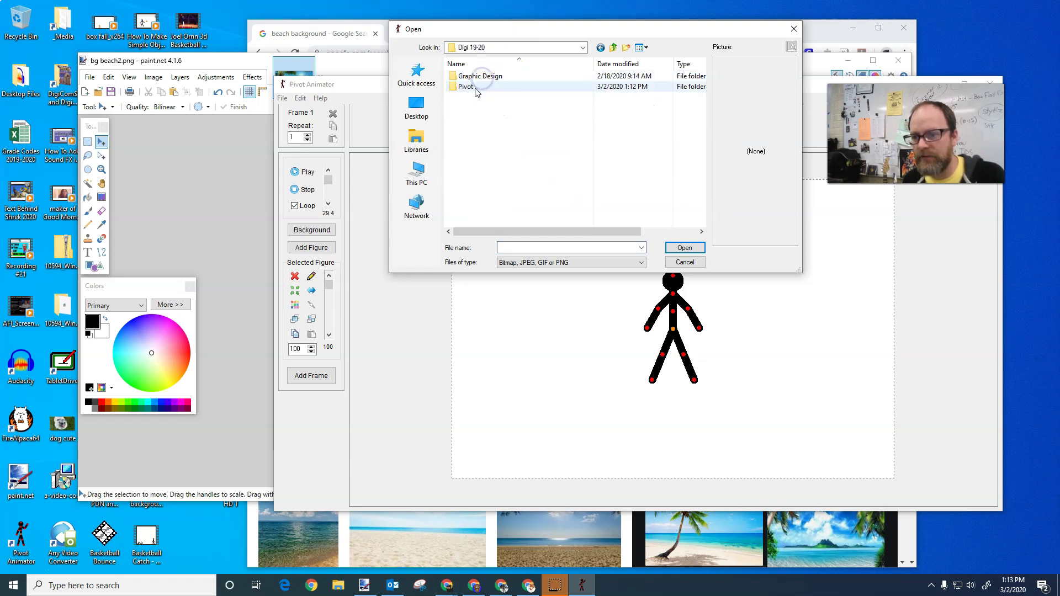
pyautogui.doubleClick(478, 86)
pyautogui.click(484, 86)
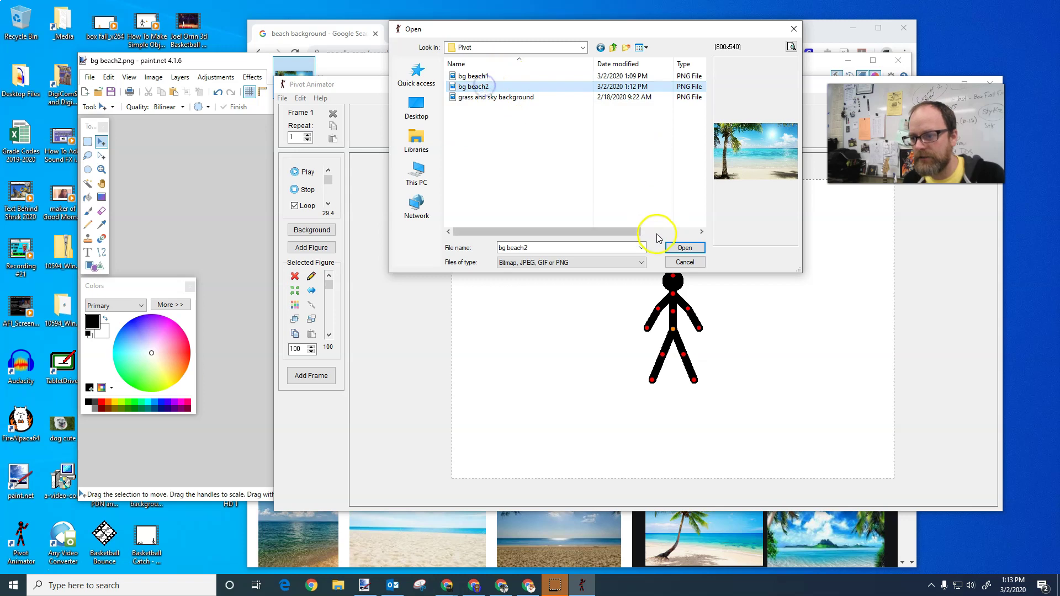
pyautogui.click(683, 246)
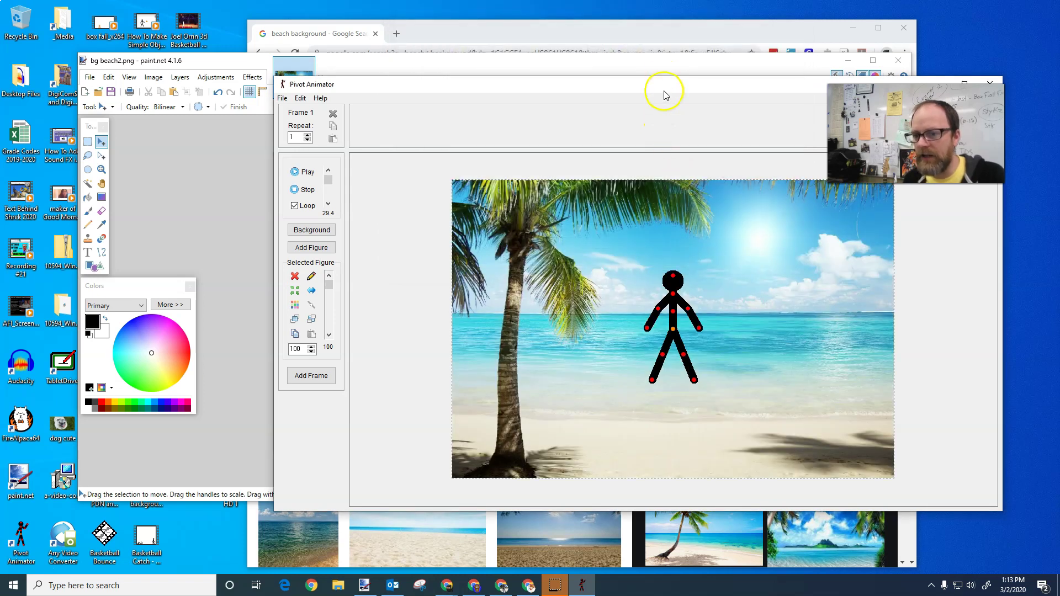
# Step: Place the figure at lower left and add frames as it walks right off the beach, reaching frame 32
pyautogui.moveTo(664, 95); pyautogui.dragTo(531, 54)
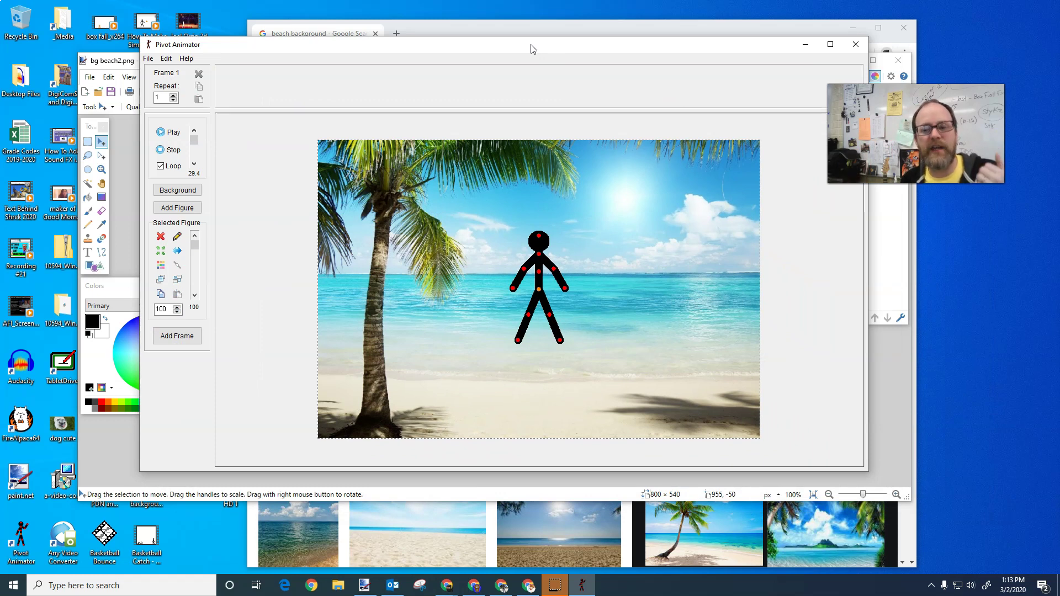
pyautogui.moveTo(539, 289); pyautogui.dragTo(798, 385)
pyautogui.press('Return')
pyautogui.press('Return')
pyautogui.press('Return')
pyautogui.press('Return')
pyautogui.press('Return')
pyautogui.press('Return')
pyautogui.press('Return')
pyautogui.press('Return')
pyautogui.press('Return')
pyautogui.press('Return')
pyautogui.press('Return')
pyautogui.press('Return')
pyautogui.press('Return')
pyautogui.press('Return')
pyautogui.press('Return')
pyautogui.press('Return')
pyautogui.press('Return')
pyautogui.press('Return')
pyautogui.click(515, 382)
pyautogui.press('Return')
pyautogui.press('Return')
pyautogui.press('Return')
pyautogui.press('Return')
pyautogui.press('Return')
pyautogui.press('Return')
pyautogui.press('Return')
pyautogui.press('Return')
pyautogui.press('Return')
pyautogui.press('Return')
pyautogui.press('Return')
pyautogui.press('Return')
pyautogui.press('Return')
pyautogui.click(507, 348)
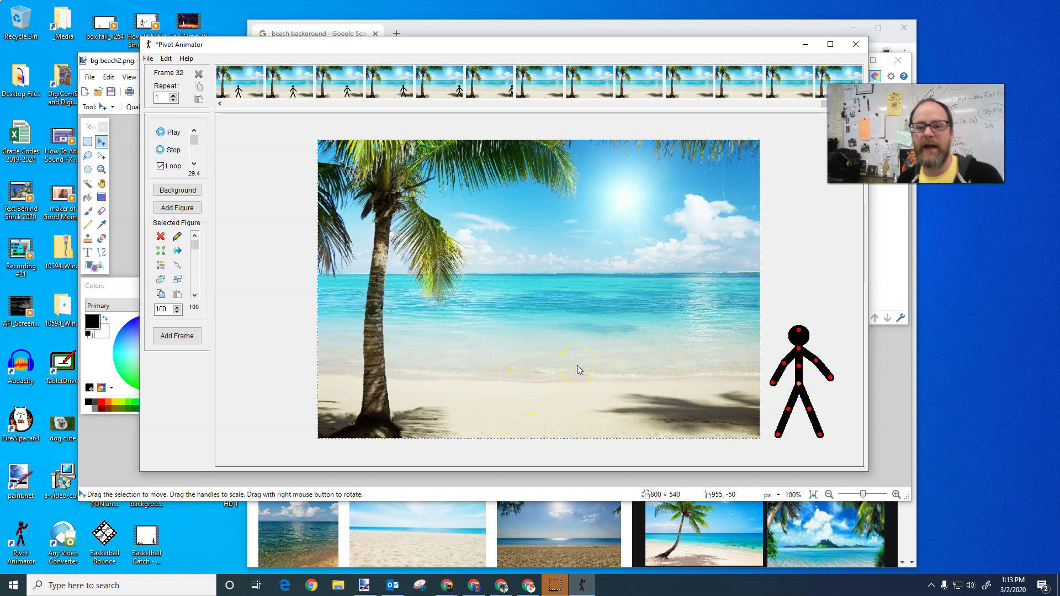
# Step: Preview the 'Empty sea and beach background with copy space' image and copy it
pyautogui.click(110, 60)
pyautogui.click(432, 28)
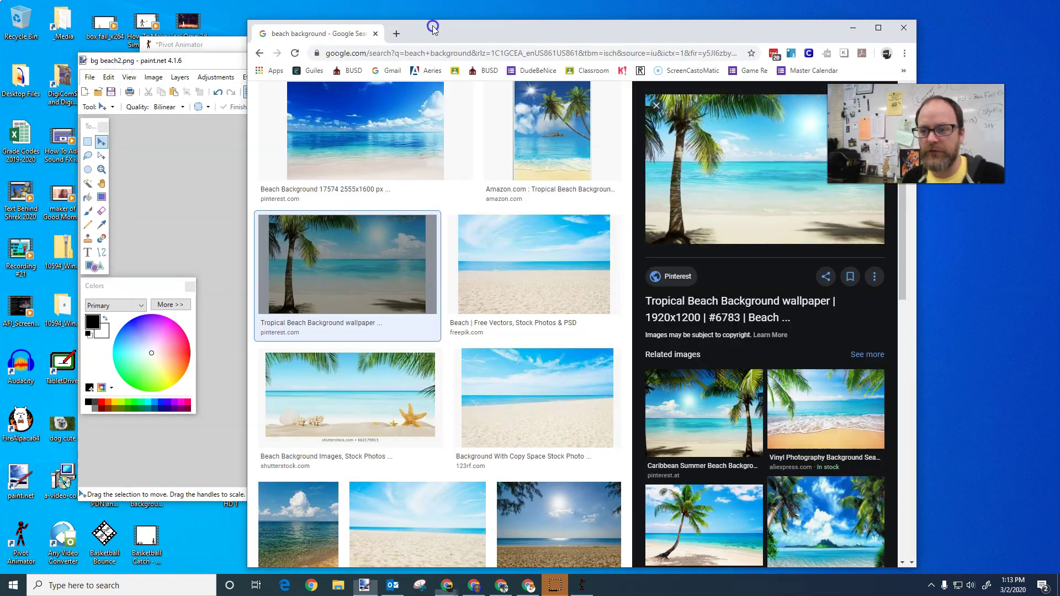
pyautogui.click(323, 399)
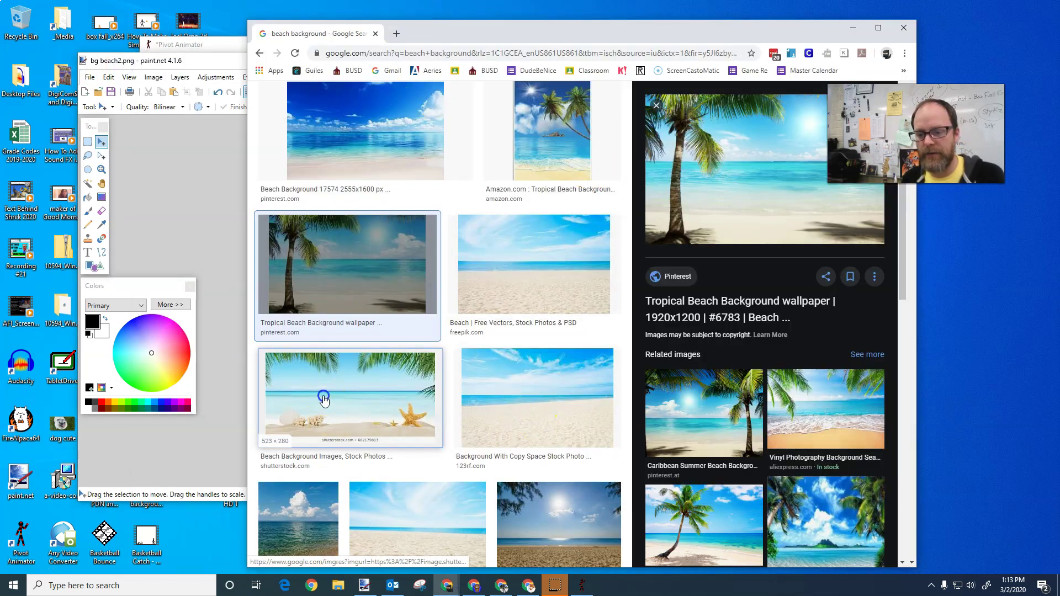
pyautogui.click(534, 372)
pyautogui.rightClick(730, 175)
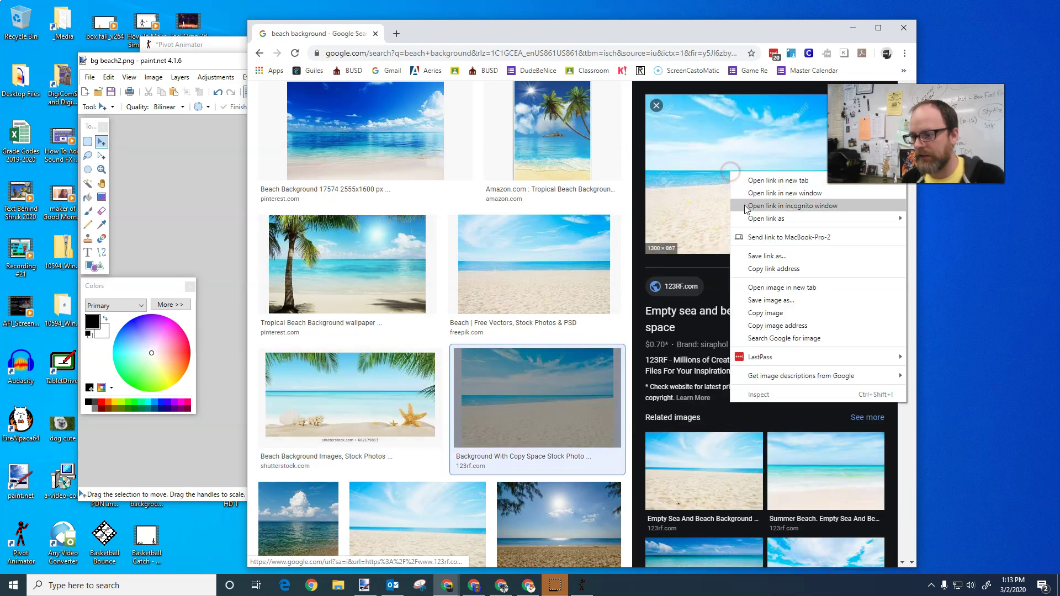
pyautogui.click(770, 265)
pyautogui.rightClick(722, 182)
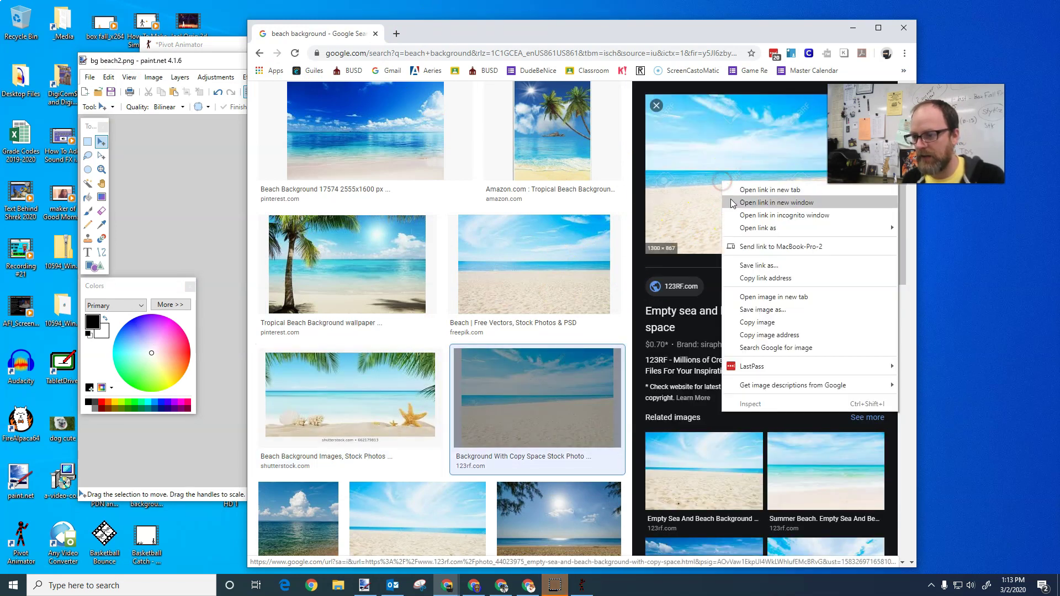
pyautogui.click(761, 324)
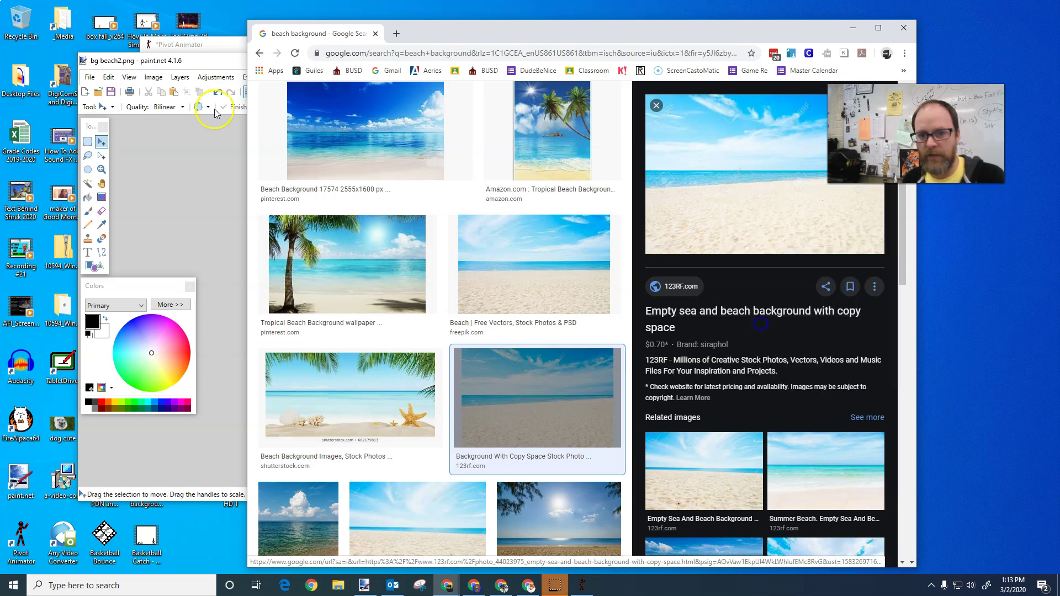
# Step: Paste the empty beach image keeping the 800 × 540 canvas, then shrink it to cover the canvas
pyautogui.click(208, 65)
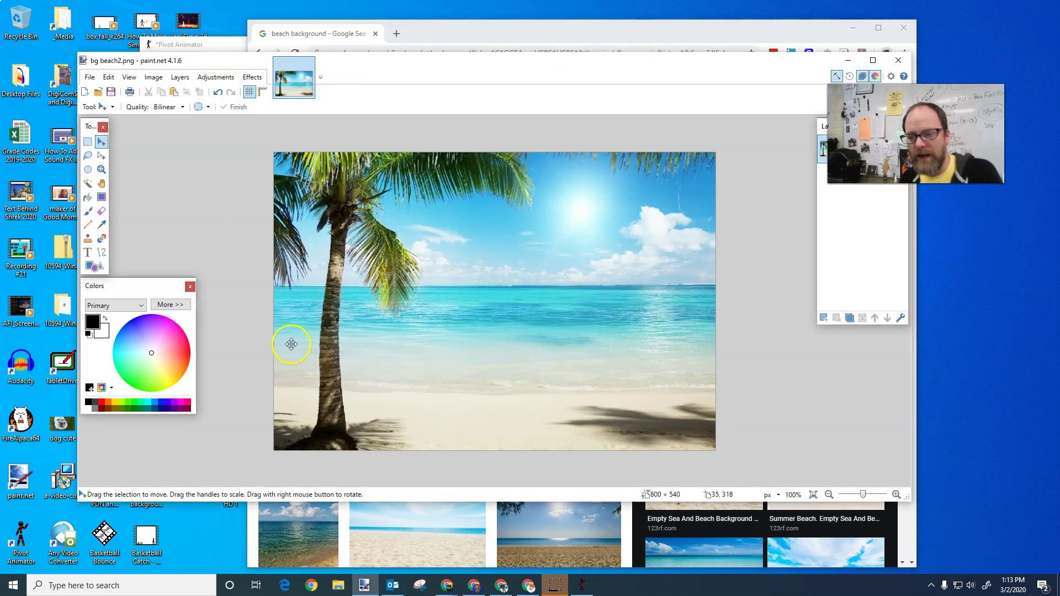
pyautogui.hotkey('ctrl', 'v')
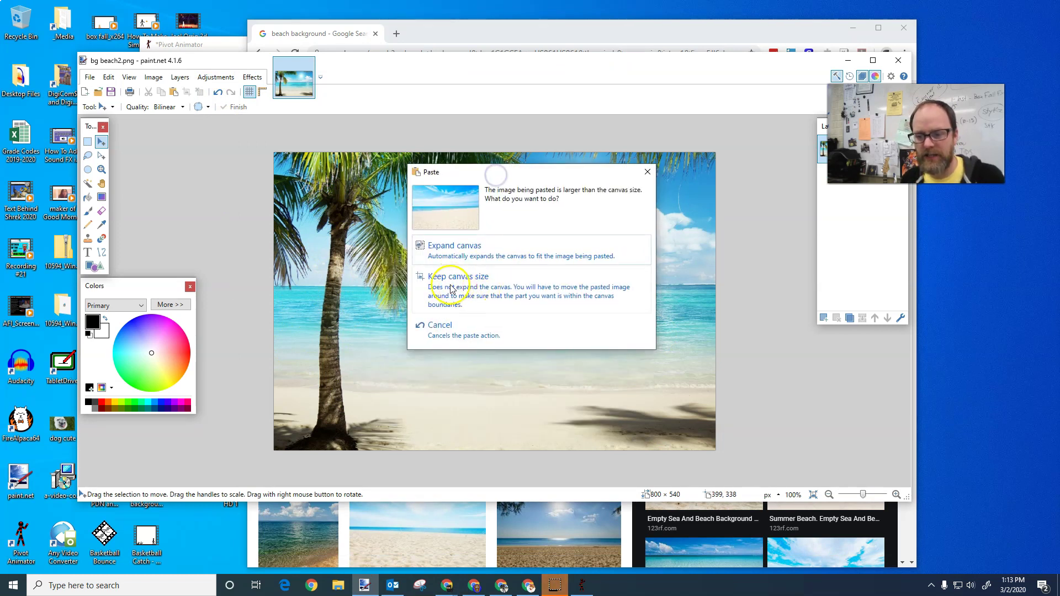
pyautogui.click(466, 284)
pyautogui.moveTo(506, 324); pyautogui.dragTo(514, 293)
pyautogui.click(829, 495)
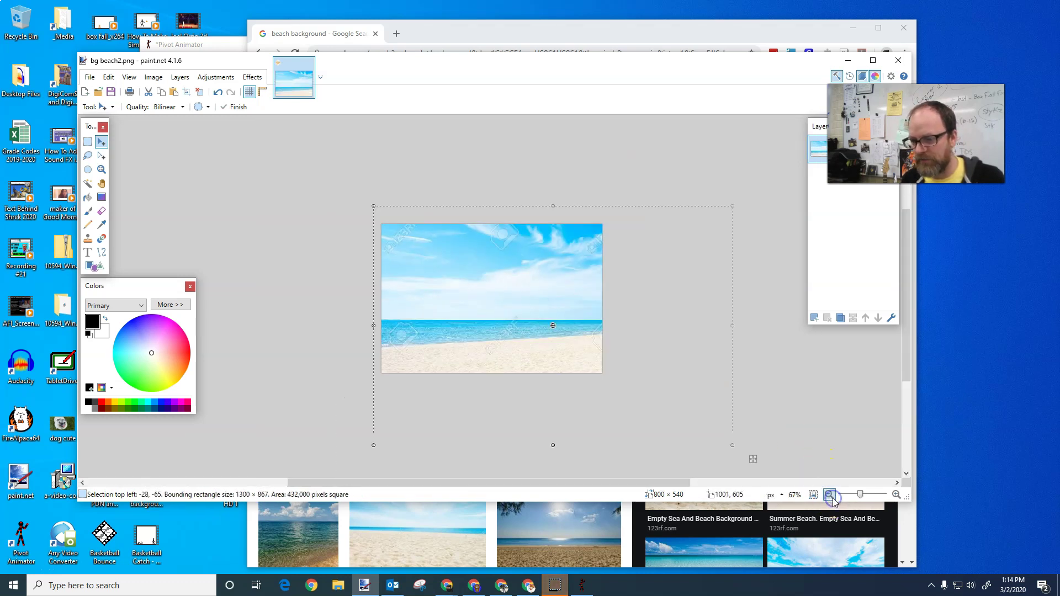
pyautogui.click(829, 494)
pyautogui.click(829, 495)
pyautogui.moveTo(609, 372); pyautogui.dragTo(557, 341)
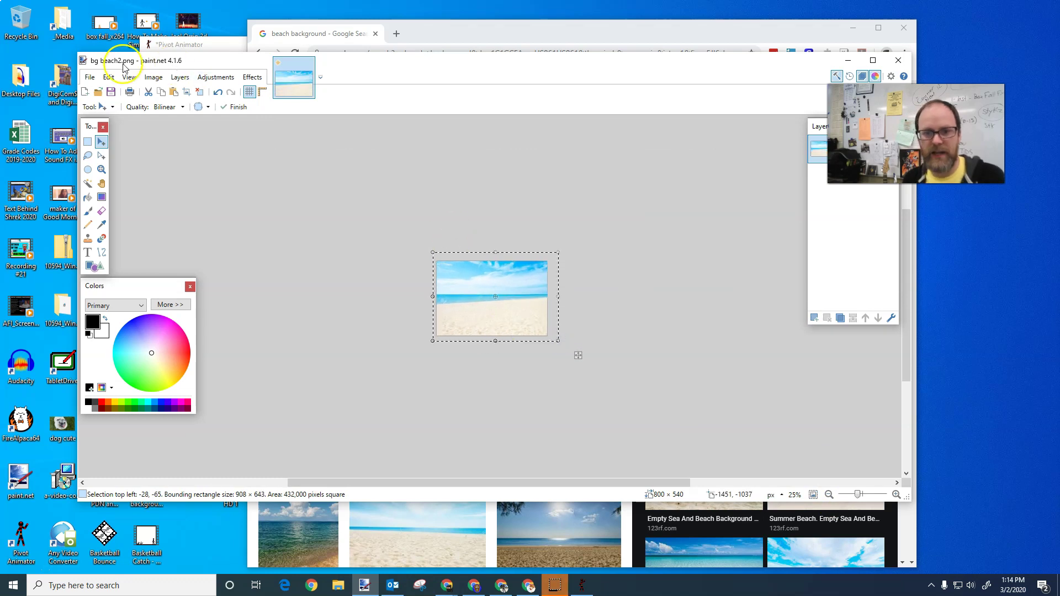
pyautogui.click(89, 77)
# Step: Save the picture as bg beach3.png, confirming the PNG save settings
pyautogui.click(125, 175)
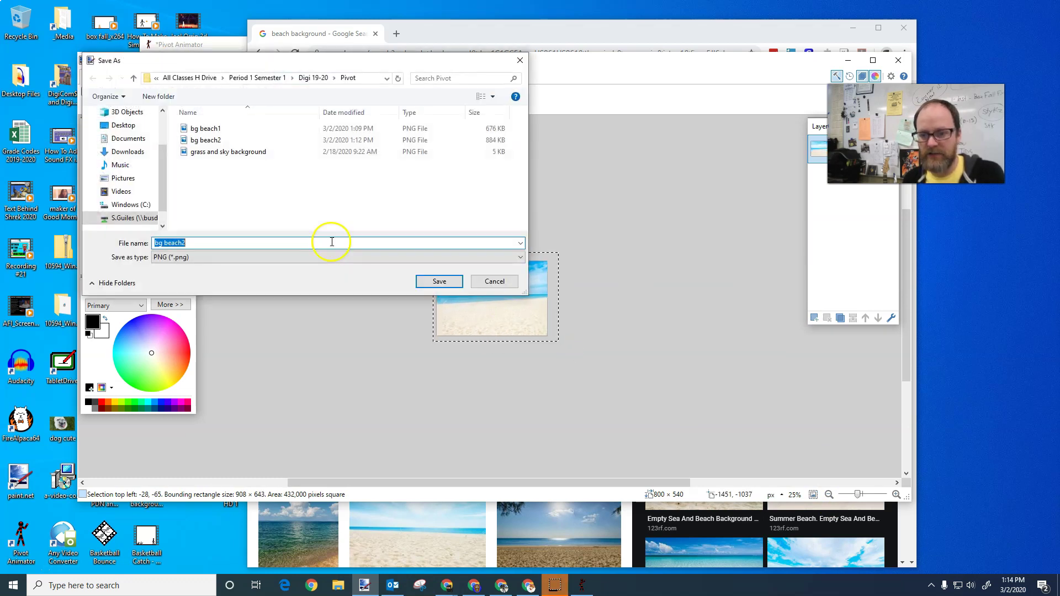
pyautogui.click(220, 242)
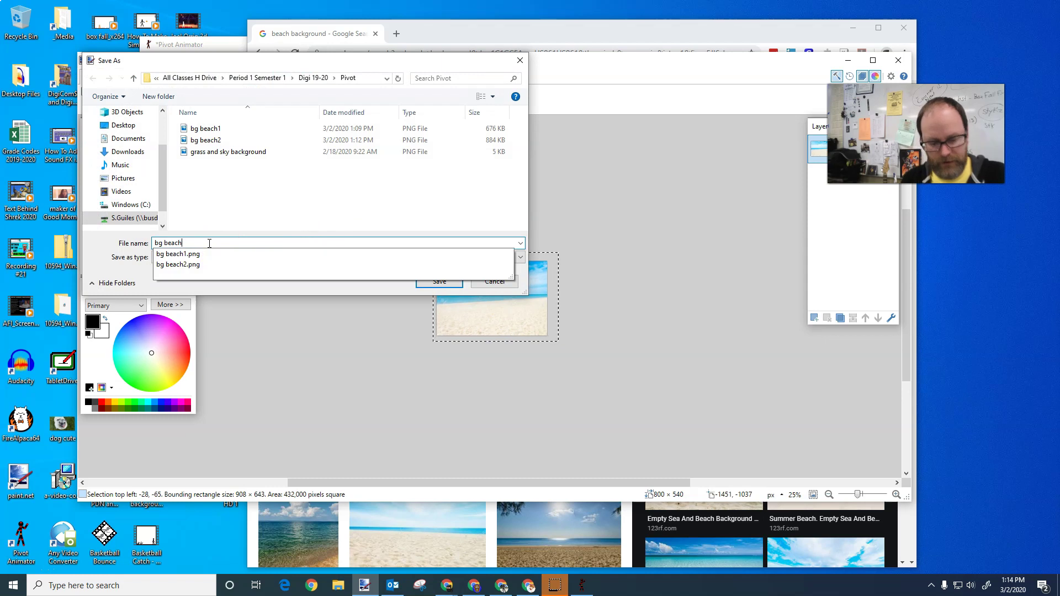
pyautogui.press('Return')
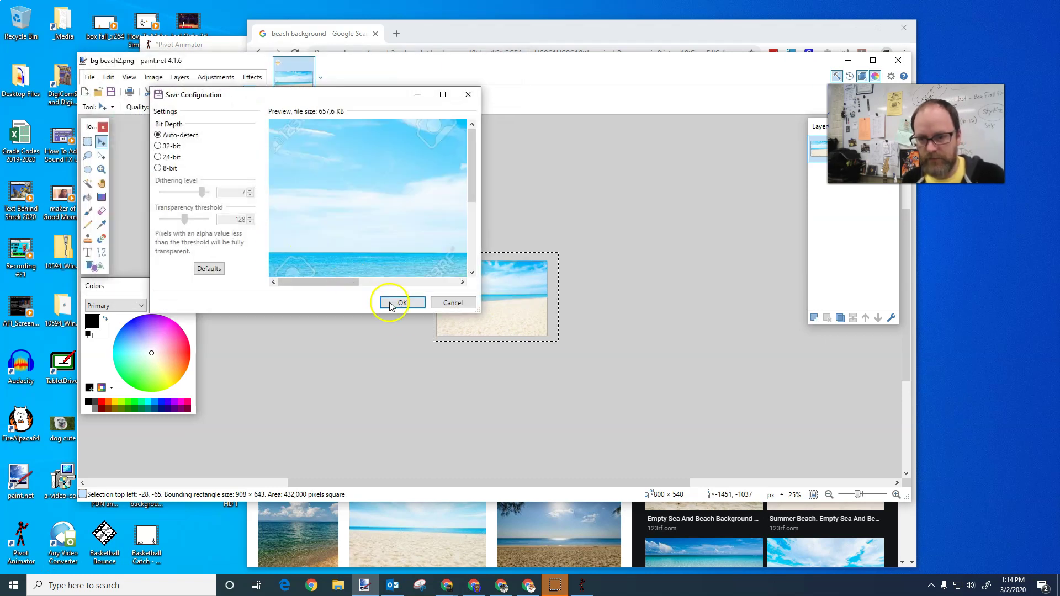
pyautogui.click(392, 304)
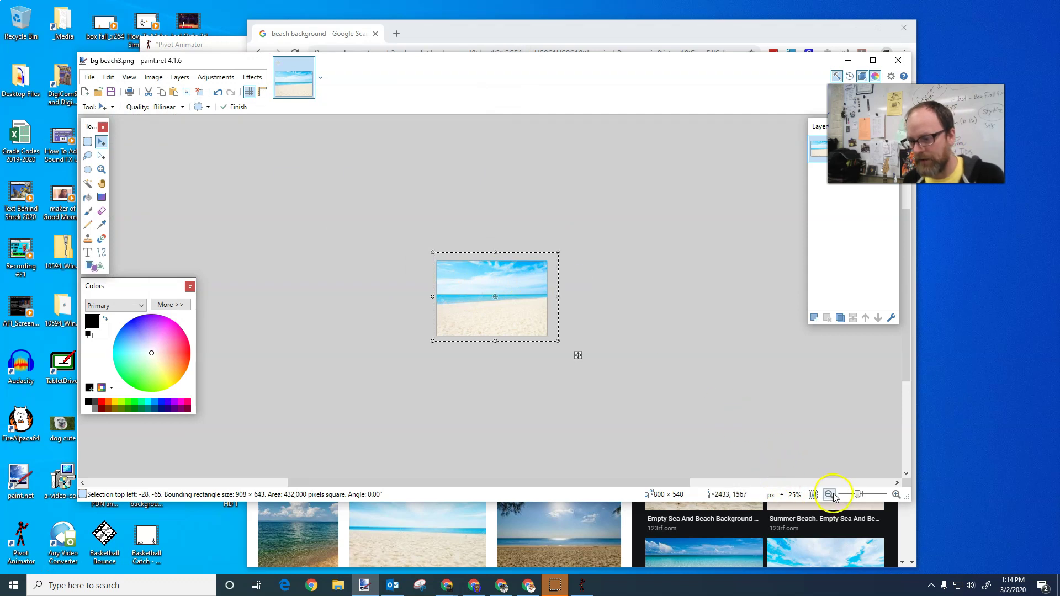
# Step: Load the empty-beach image bg beach3 as the background of frame 31
pyautogui.click(847, 60)
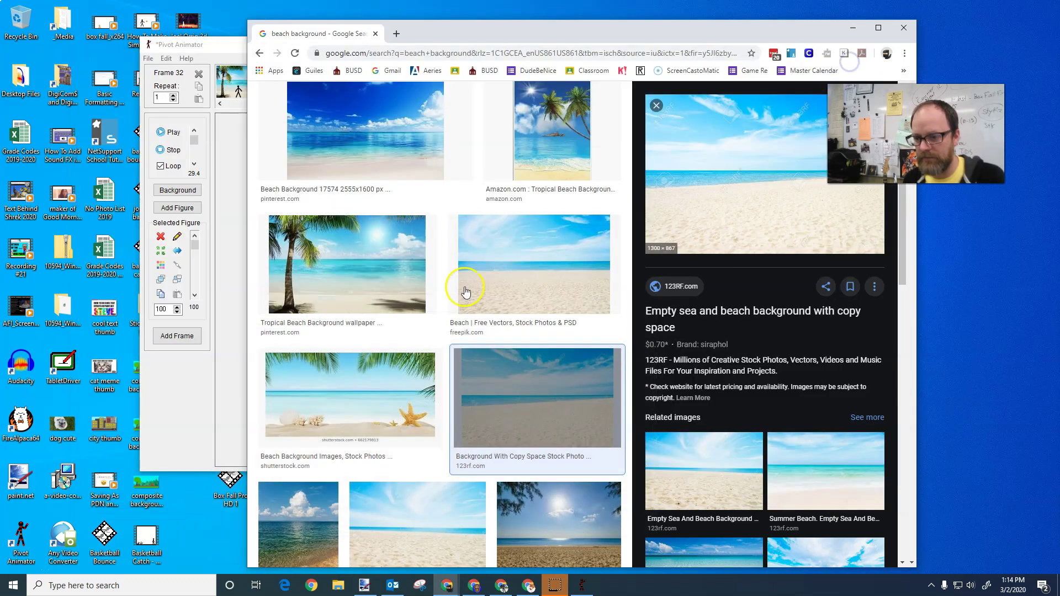
pyautogui.click(224, 46)
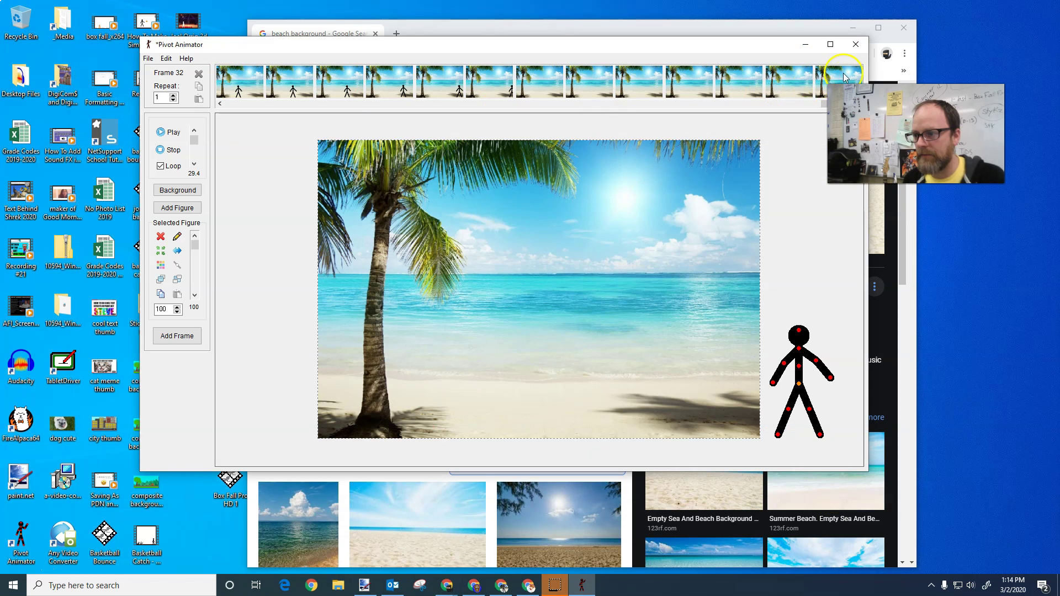
pyautogui.click(147, 59)
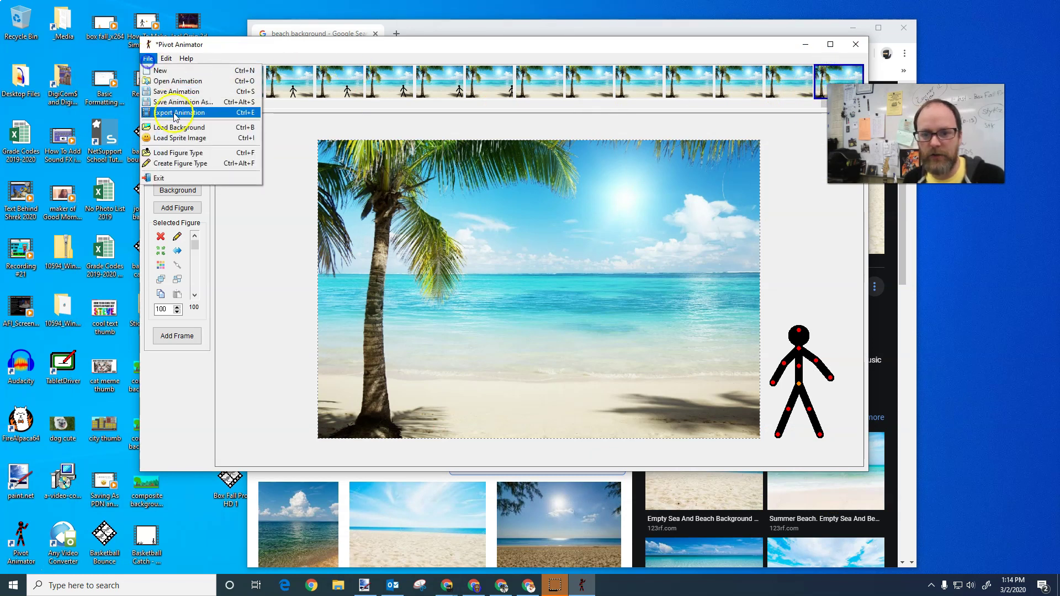
pyautogui.click(184, 126)
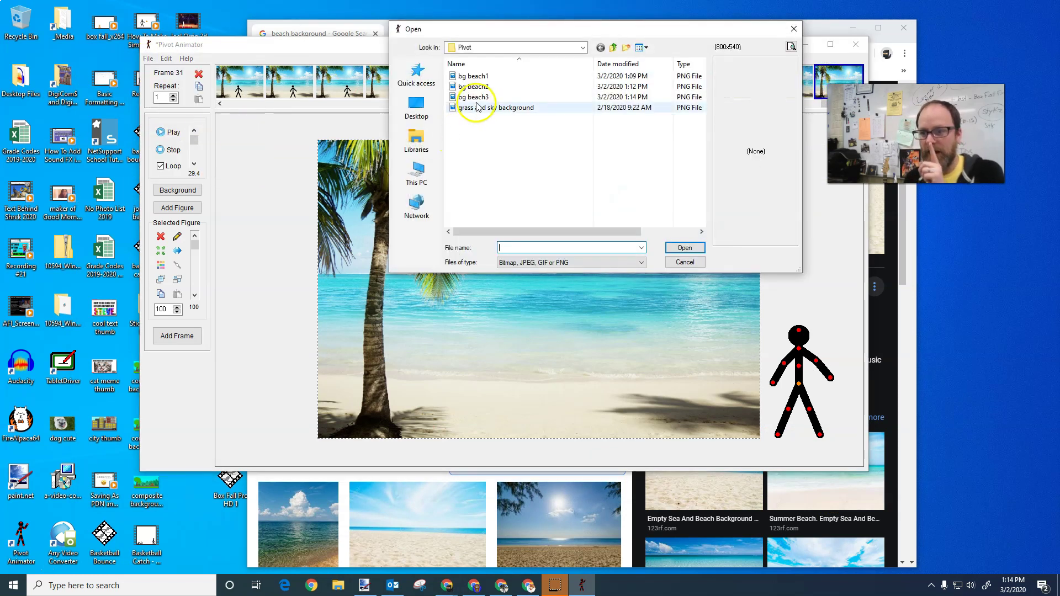
pyautogui.click(478, 98)
pyautogui.click(685, 248)
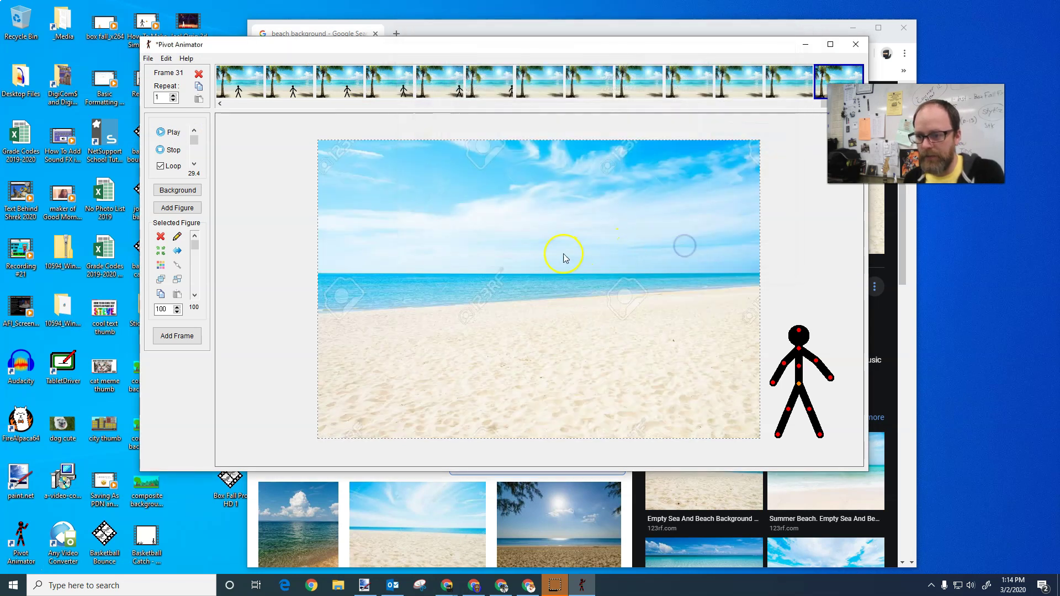
# Step: Start the figure at the empty beach's left edge, add frames through frame 54, and play the animation
pyautogui.moveTo(669, 51); pyautogui.dragTo(600, 41)
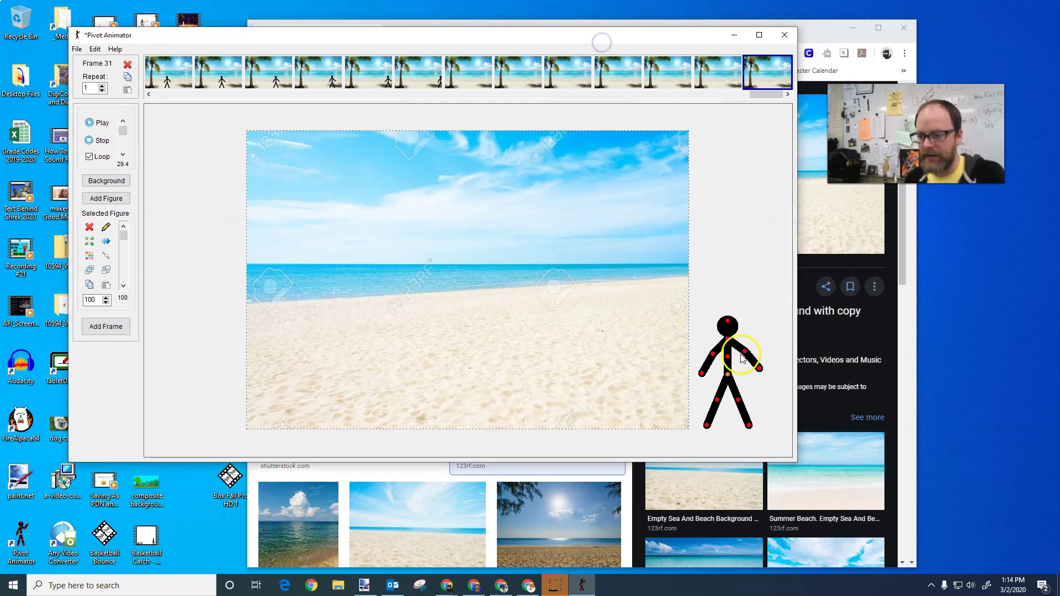
pyautogui.moveTo(731, 380)
pyautogui.mouseDown()
pyautogui.moveTo(199, 378)
pyautogui.moveTo(483, 380)
pyautogui.moveTo(478, 353)
pyautogui.moveTo(478, 363)
pyautogui.mouseUp()
pyautogui.press('Return')
pyautogui.press('Return')
pyautogui.press('Return')
pyautogui.press('Return')
pyautogui.press('Return')
pyautogui.press('Return')
pyautogui.press('Return')
pyautogui.press('Return')
pyautogui.press('Return')
pyautogui.press('Return')
pyautogui.press('Return')
pyautogui.press('Return')
pyautogui.press('Return')
pyautogui.press('Return')
pyautogui.press('Return')
pyautogui.press('Return')
pyautogui.press('Return')
pyautogui.press('Return')
pyautogui.press('Return')
pyautogui.press('Return')
pyautogui.press('Return')
pyautogui.press('Return')
pyautogui.press('Return')
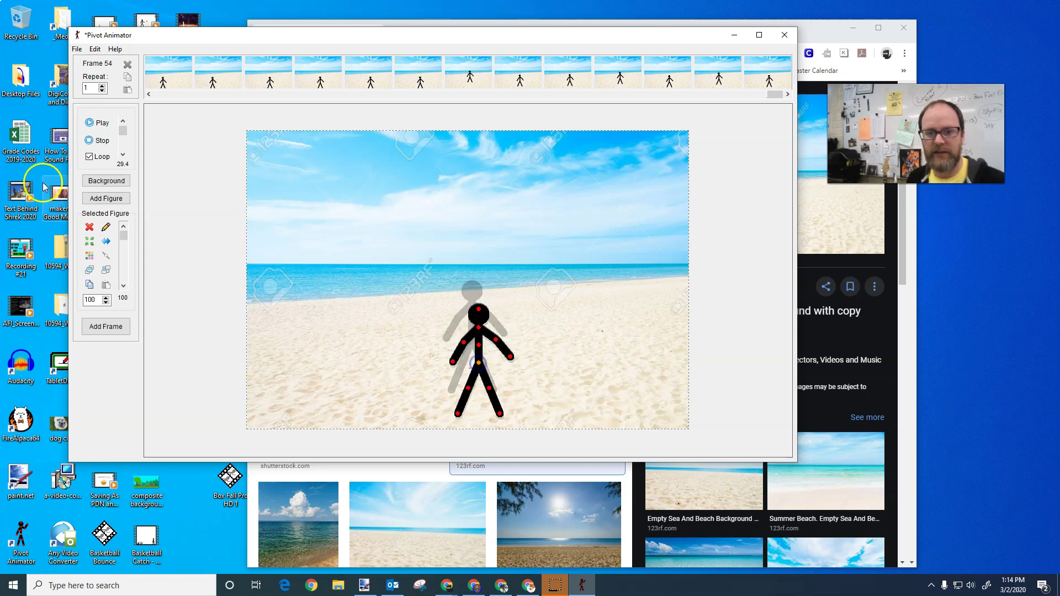
pyautogui.click(99, 124)
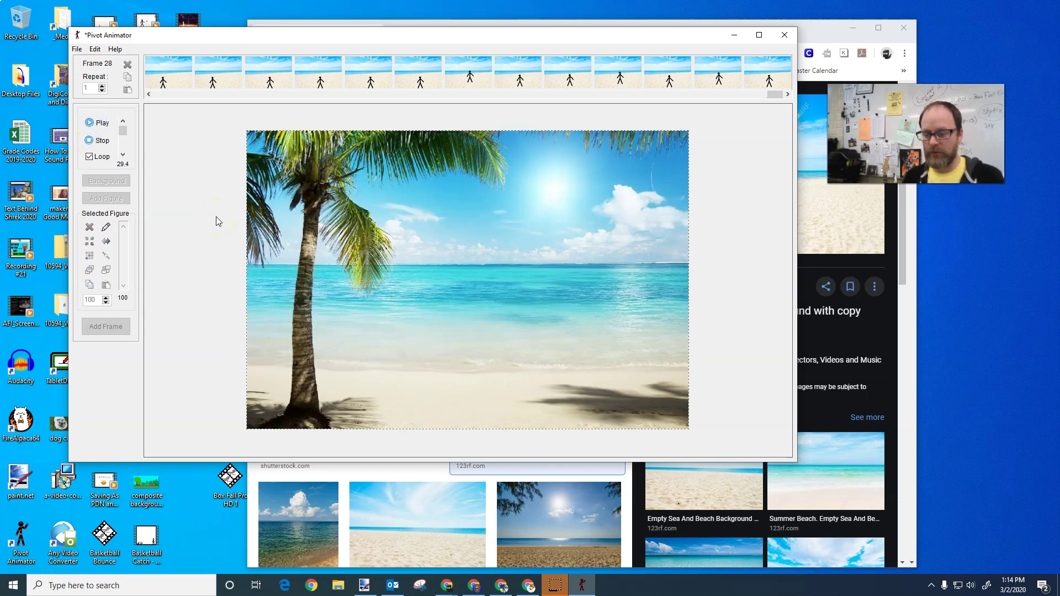
# Step: Stop playback with the figure standing mid-beach on frame 54
pyautogui.click(102, 140)
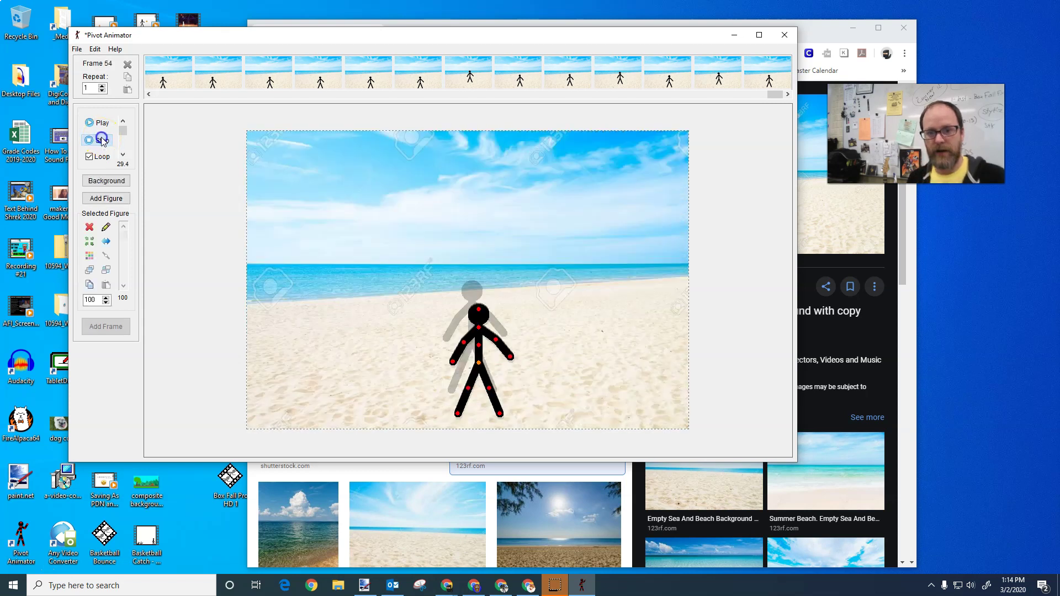